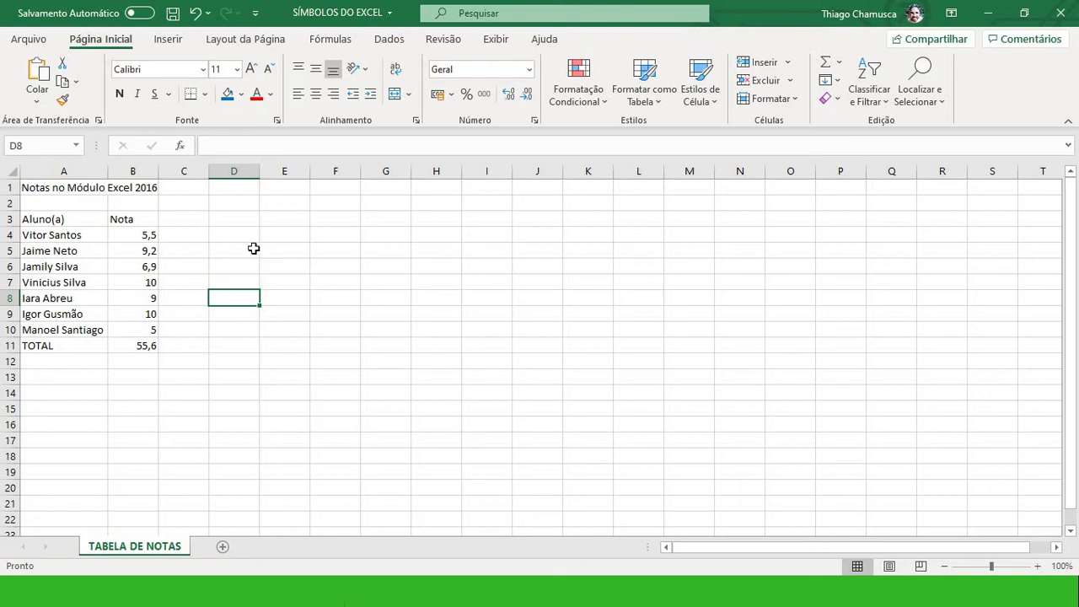
Step: Widen columns B through E together to the same larger width
{"action": "left_click", "coordinate": [269, 270]}
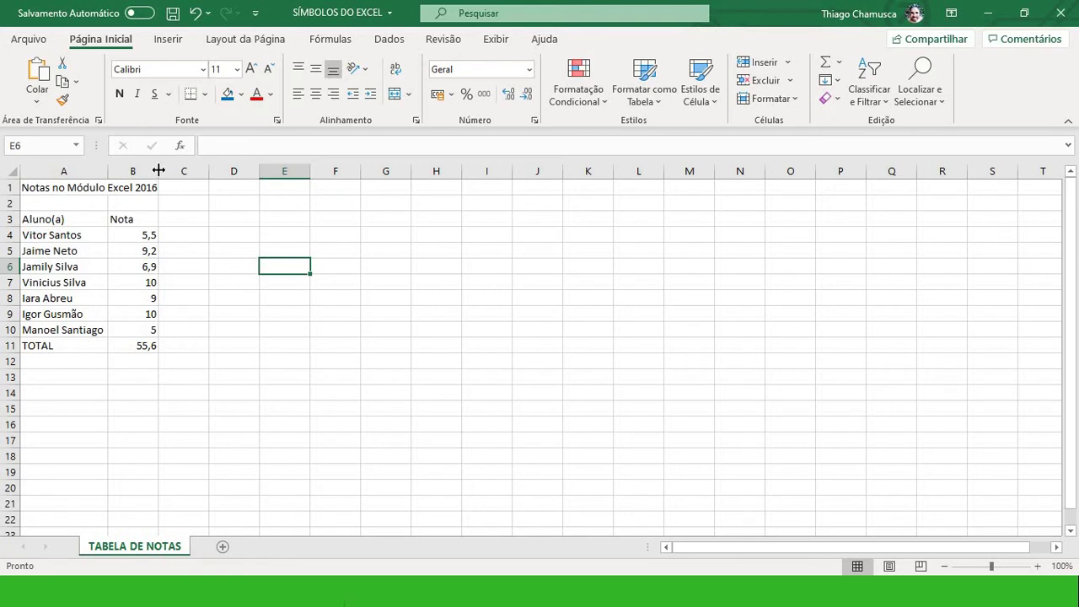
{"action": "left_click_drag", "start_coordinate": [159, 171], "coordinate": [313, 187]}
{"action": "mouse_move", "coordinate": [195, 172]}
{"action": "left_mouse_down"}
{"action": "mouse_move", "coordinate": [250, 171]}
{"action": "mouse_move", "coordinate": [261, 194]}
{"action": "mouse_move", "coordinate": [222, 173]}
{"action": "mouse_move", "coordinate": [183, 174]}
{"action": "left_mouse_up"}
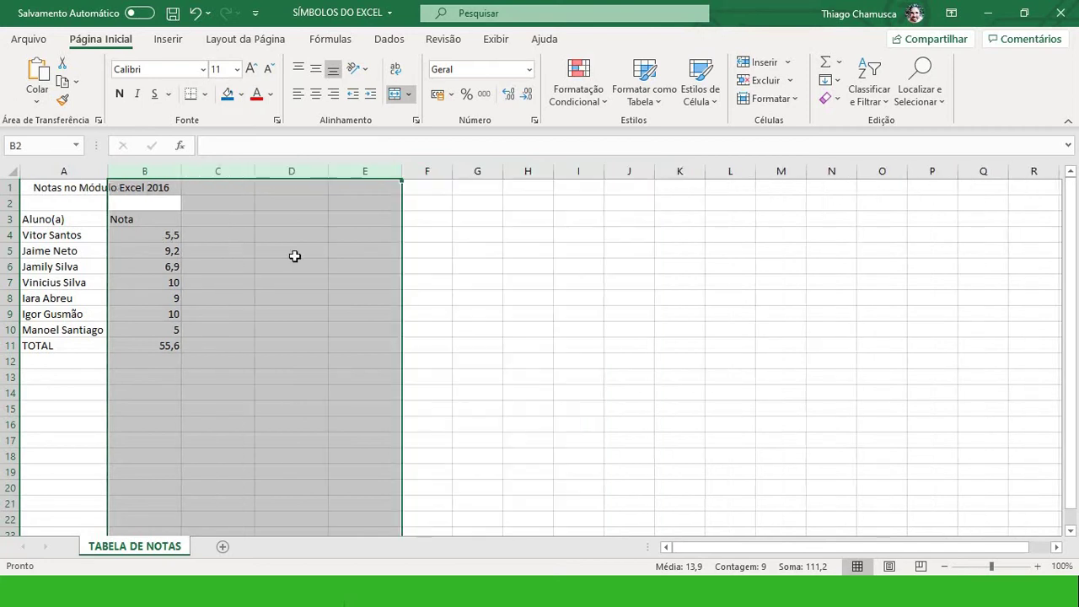
{"action": "left_click", "coordinate": [297, 207]}
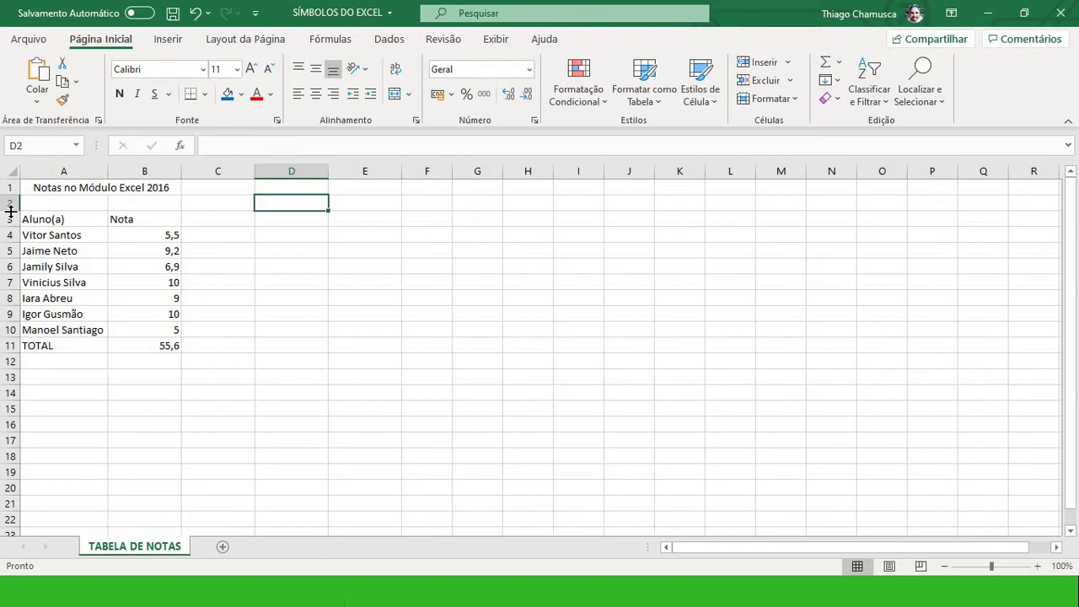
Step: Try making row 2 and the header row 3 taller, undoing each height change
{"action": "left_click_drag", "start_coordinate": [10, 211], "coordinate": [12, 268]}
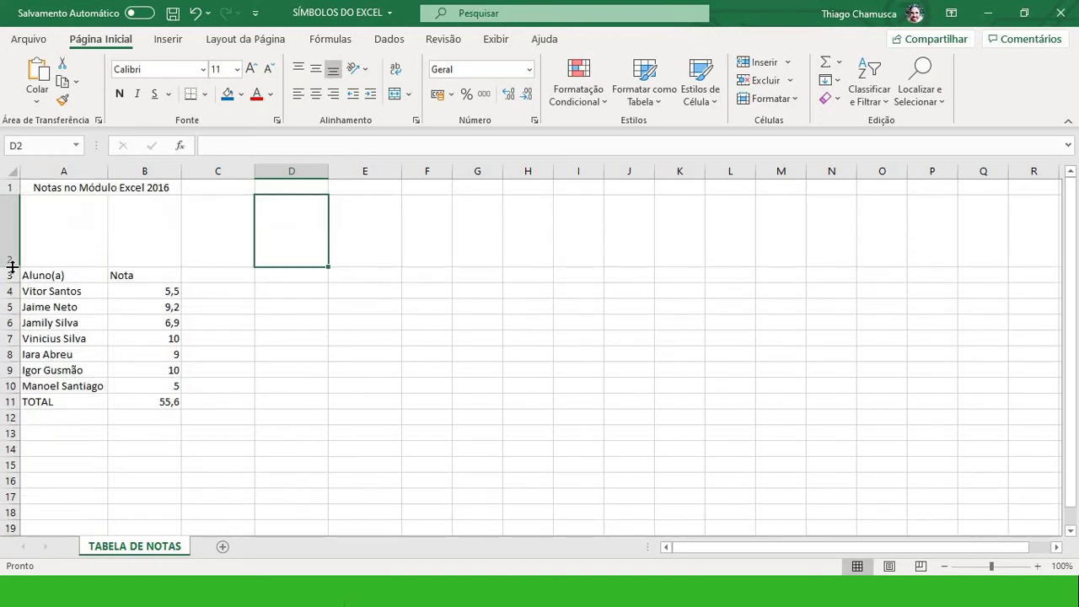
{"action": "key", "text": "ctrl+z"}
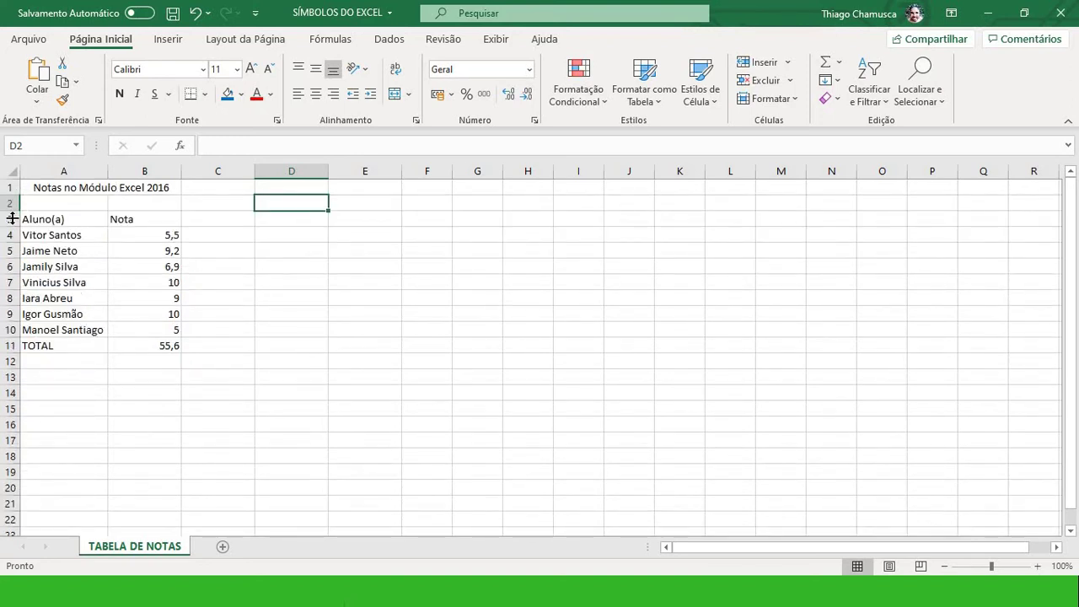
{"action": "left_click_drag", "start_coordinate": [12, 218], "coordinate": [9, 278]}
{"action": "key", "text": "ctrl+z"}
Step: Try a much wider column B, autofit it to its contents, and widen it moderately by hand
{"action": "left_click_drag", "start_coordinate": [179, 168], "coordinate": [239, 168]}
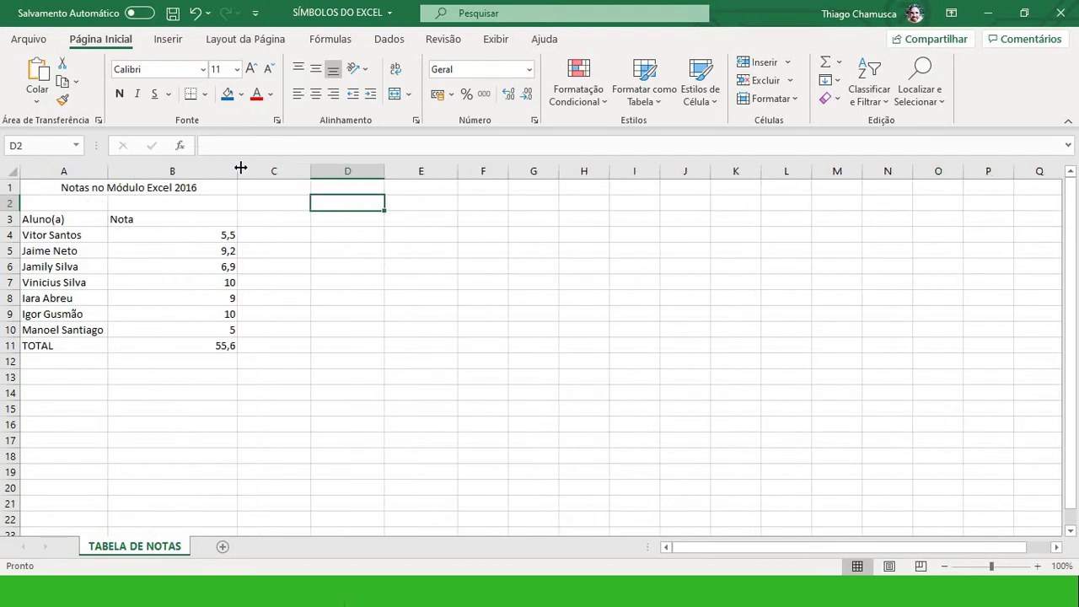
{"action": "double_click", "coordinate": [238, 168]}
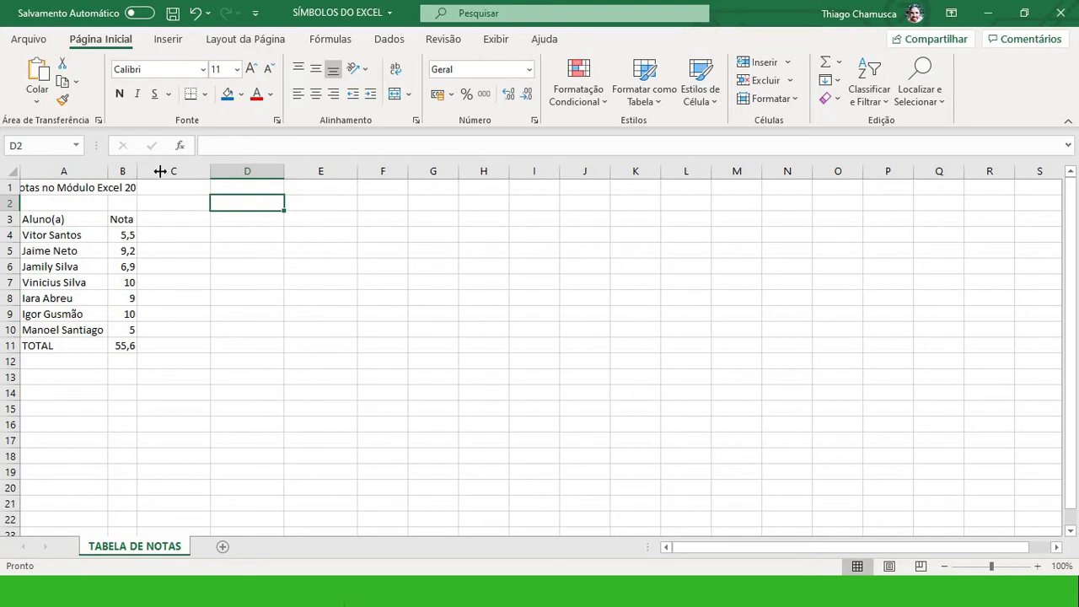
{"action": "left_click_drag", "start_coordinate": [159, 171], "coordinate": [176, 170]}
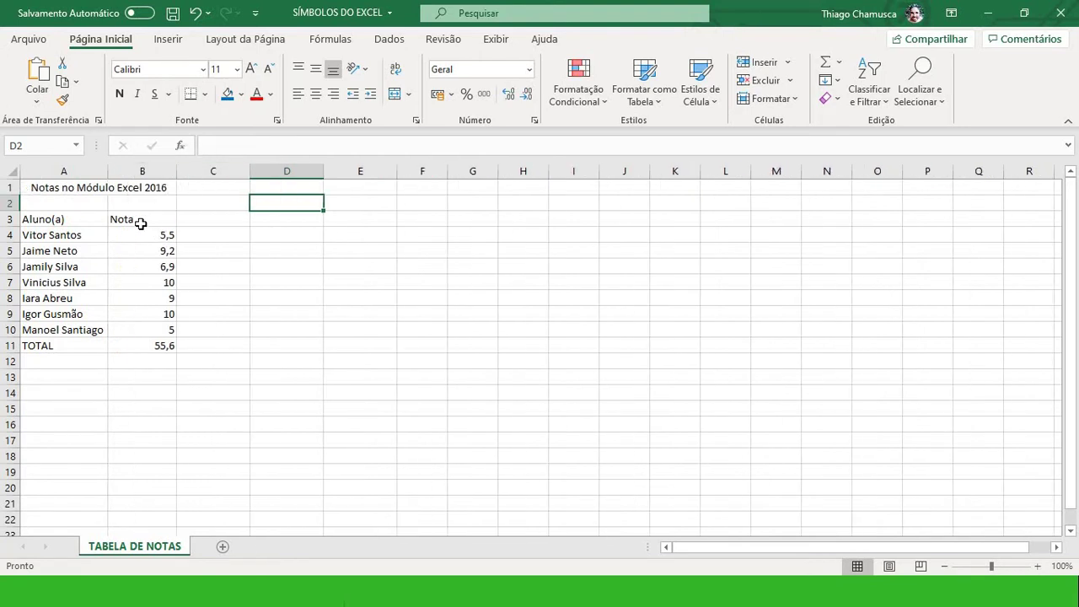
Step: Autofit the Nota column B to its contents and widen it by hand until the row 1 title fits
{"action": "left_click_drag", "start_coordinate": [140, 223], "coordinate": [149, 344]}
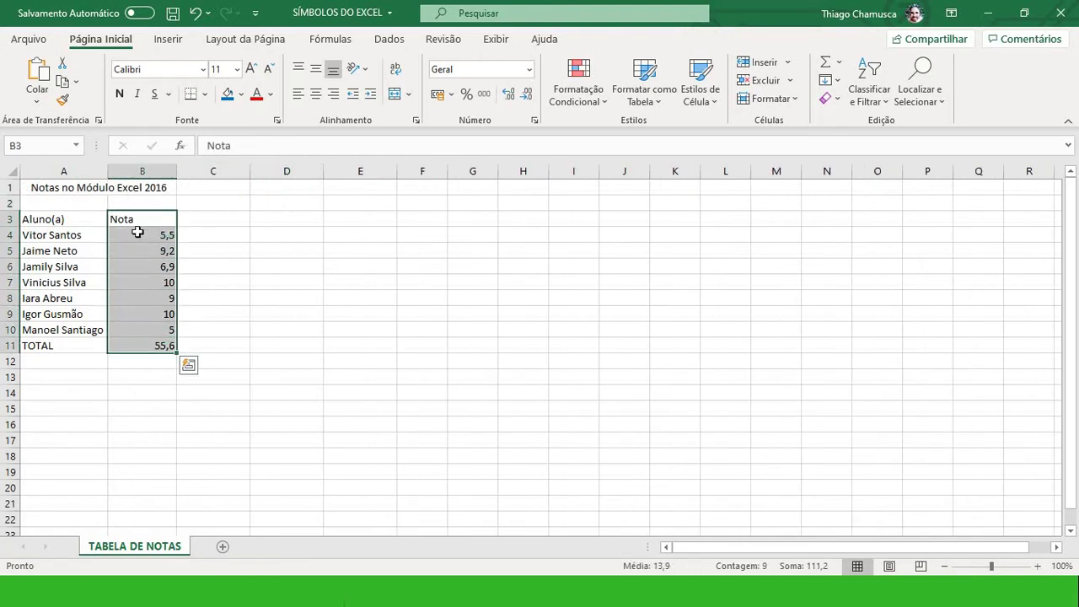
{"action": "left_click", "coordinate": [139, 221]}
{"action": "double_click", "coordinate": [176, 169]}
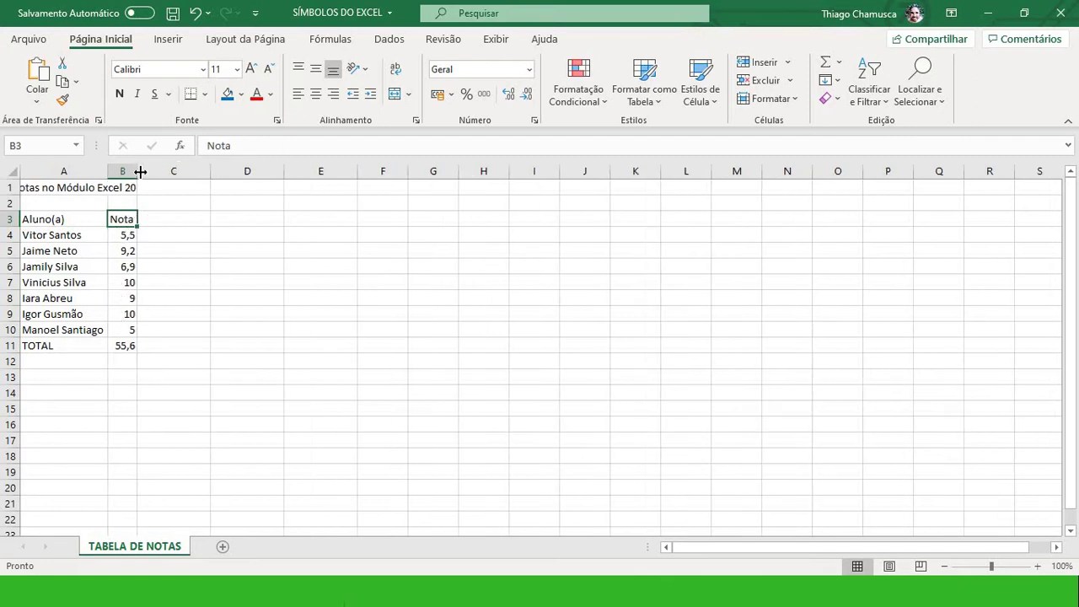
{"action": "left_click_drag", "start_coordinate": [138, 171], "coordinate": [168, 171]}
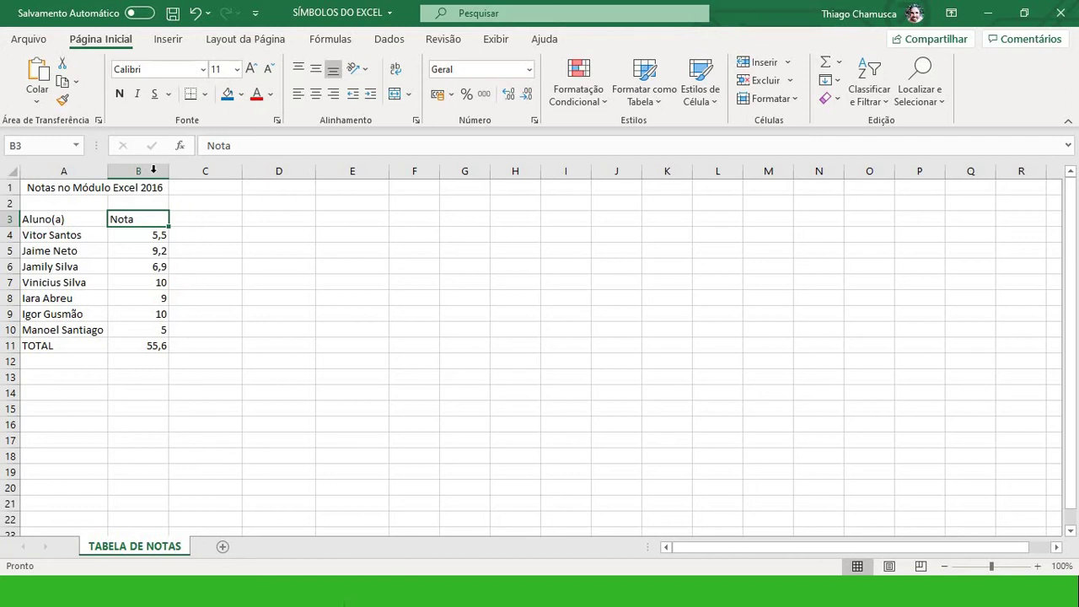
{"action": "left_click", "coordinate": [138, 172]}
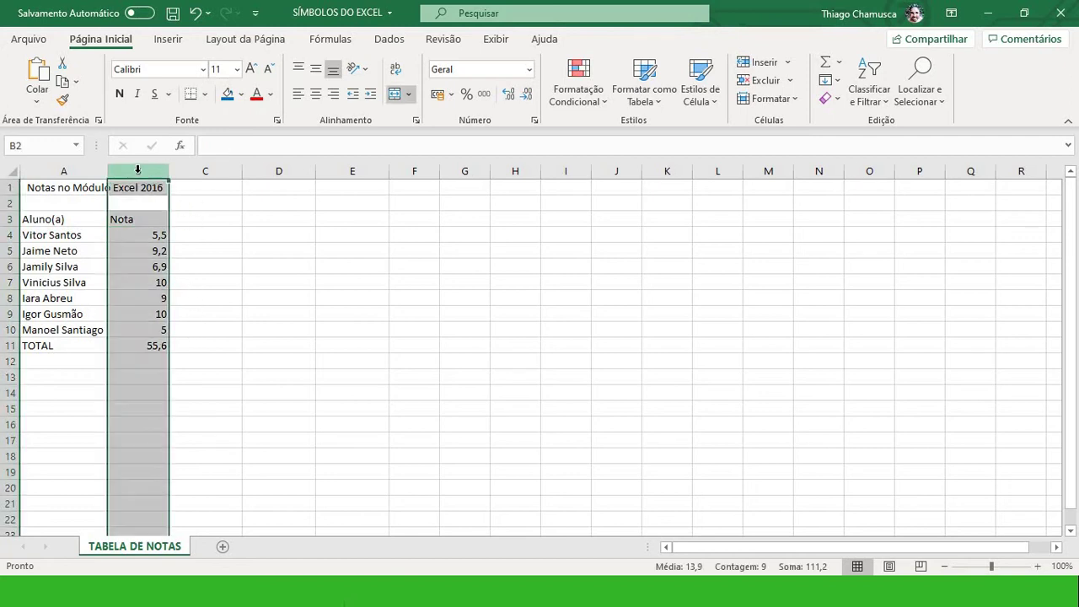
{"action": "left_click", "coordinate": [7, 219]}
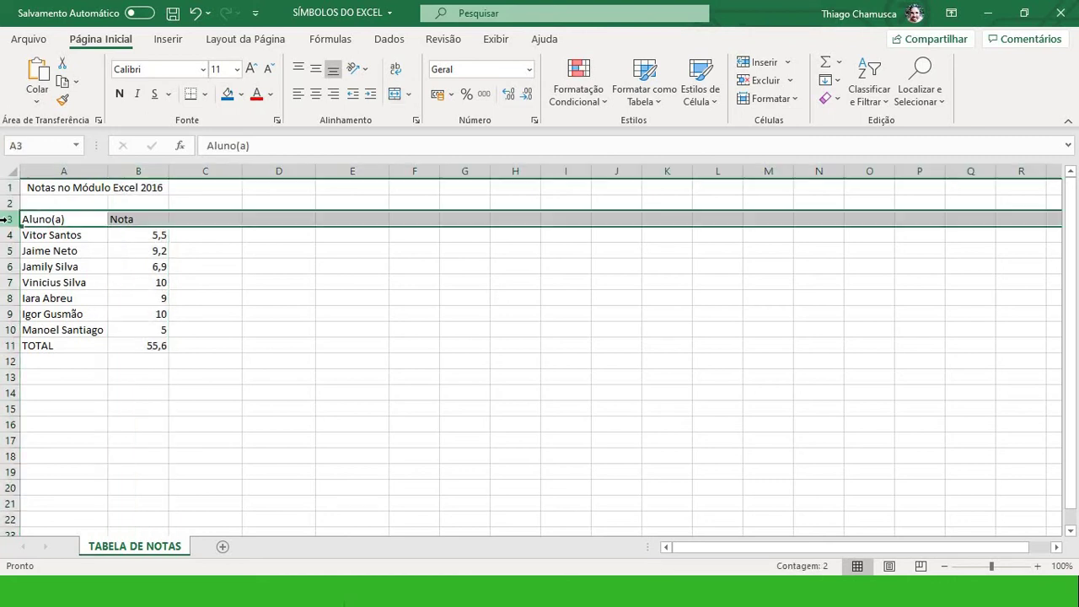
{"action": "left_click", "coordinate": [150, 167]}
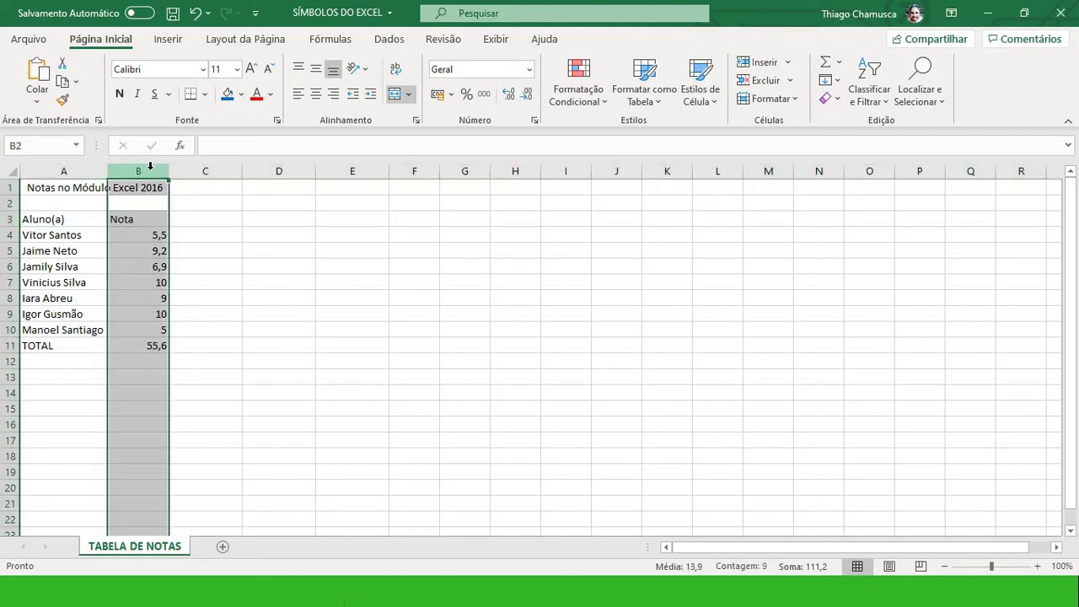
{"action": "left_click", "coordinate": [7, 219]}
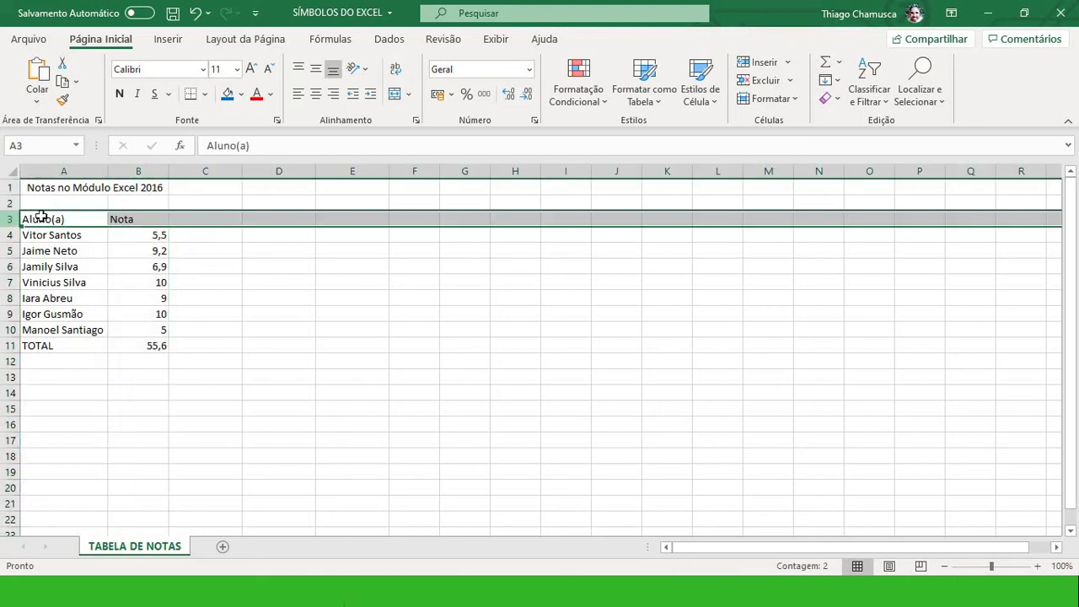
{"action": "left_click", "coordinate": [144, 167]}
{"action": "left_click_drag", "start_coordinate": [143, 167], "coordinate": [270, 155]}
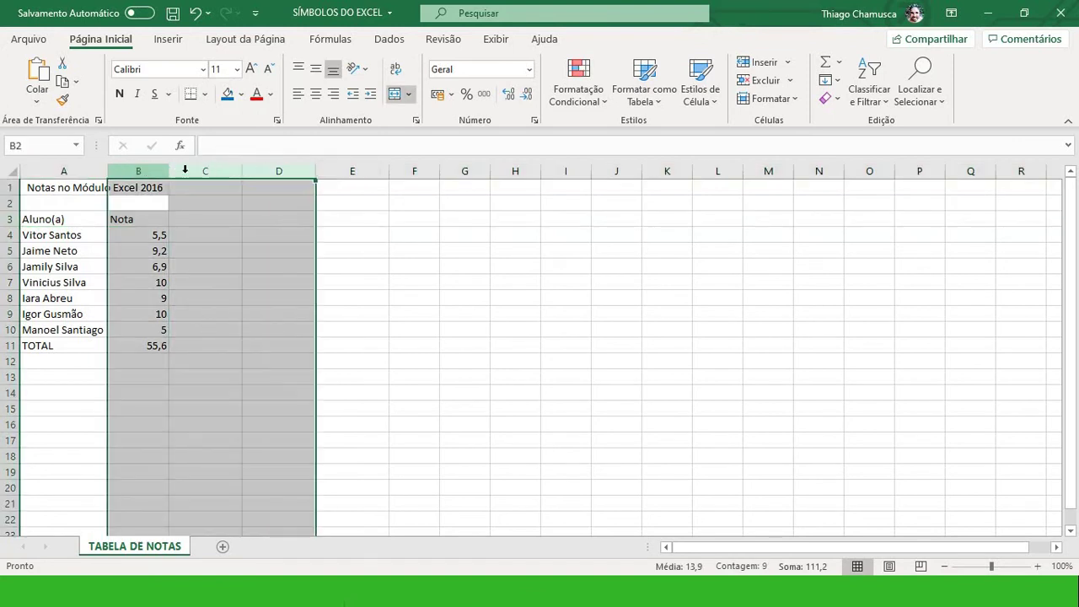
{"action": "left_click", "coordinate": [142, 170]}
{"action": "right_click", "coordinate": [141, 170]}
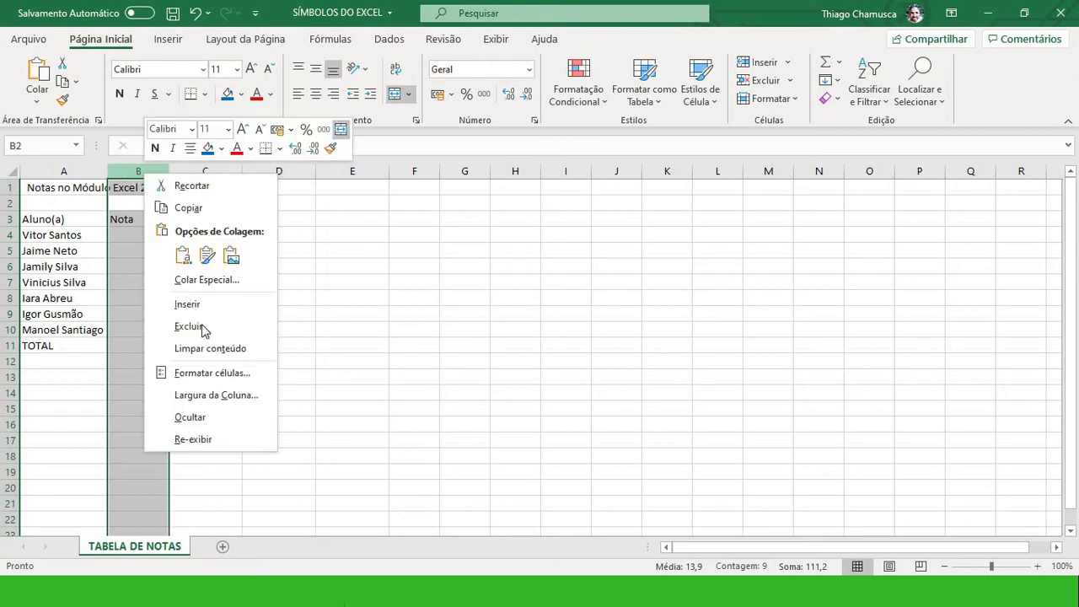
{"action": "left_click", "coordinate": [5, 236]}
{"action": "left_click", "coordinate": [5, 235]}
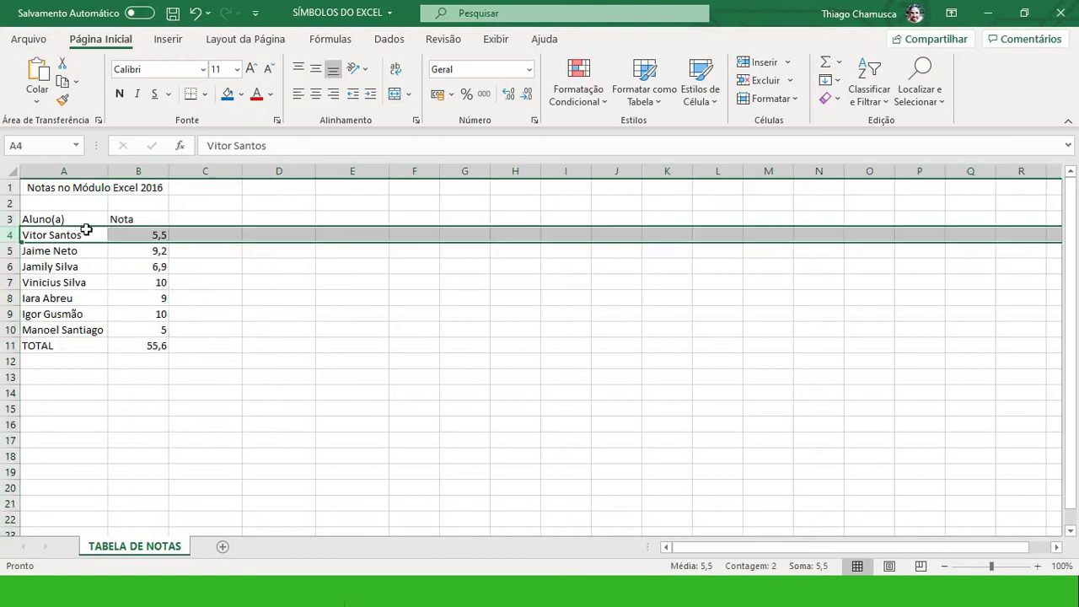
{"action": "left_click", "coordinate": [144, 215]}
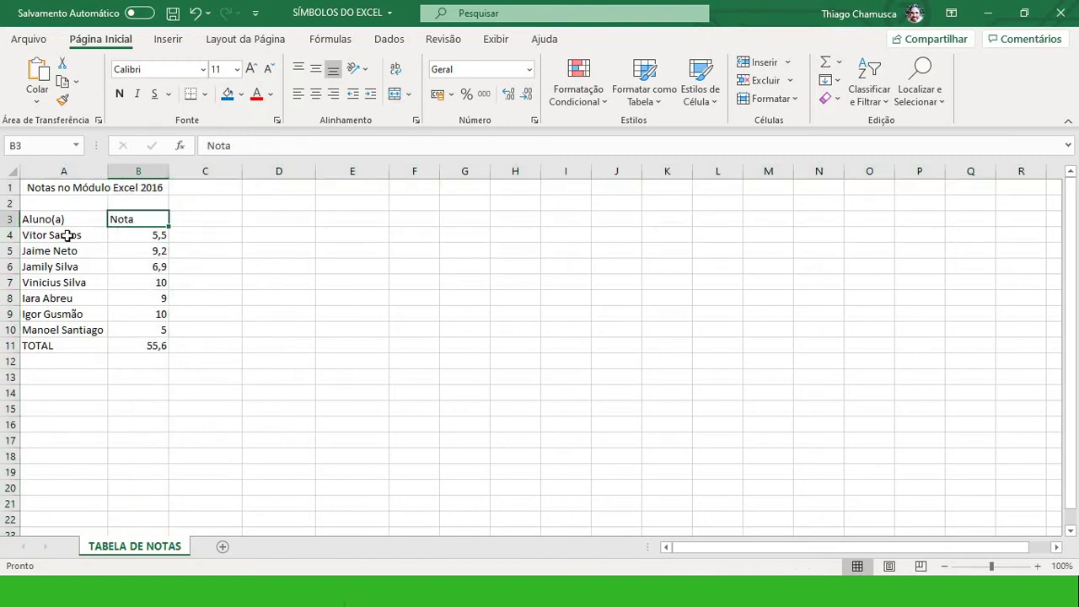
{"action": "left_click", "coordinate": [10, 219]}
{"action": "left_click", "coordinate": [127, 219]}
{"action": "left_click", "coordinate": [153, 171]}
{"action": "left_click", "coordinate": [145, 216]}
{"action": "left_click", "coordinate": [139, 172]}
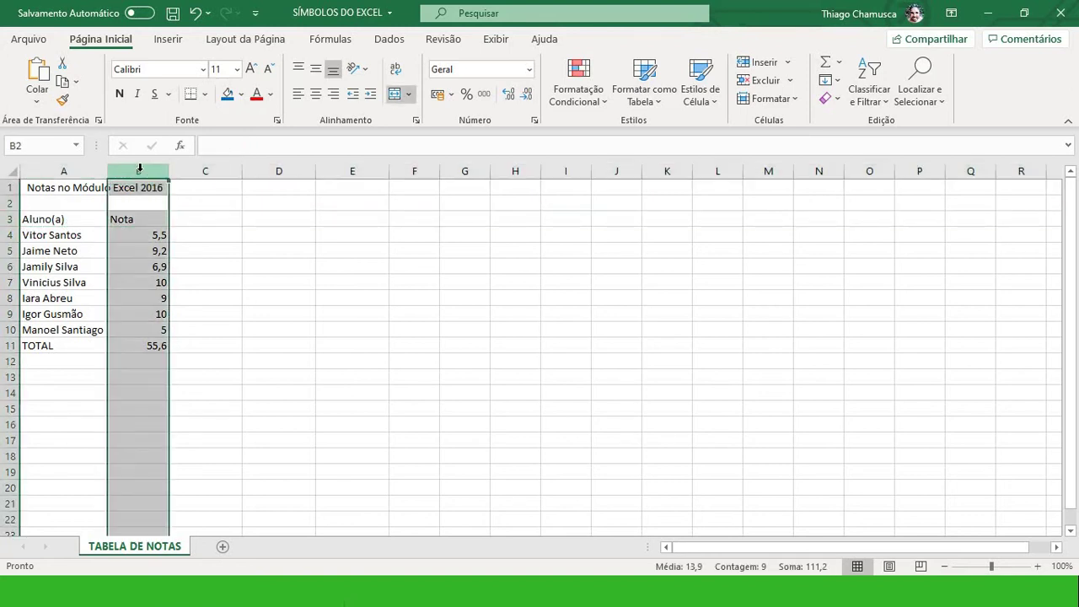
{"action": "right_click", "coordinate": [141, 174]}
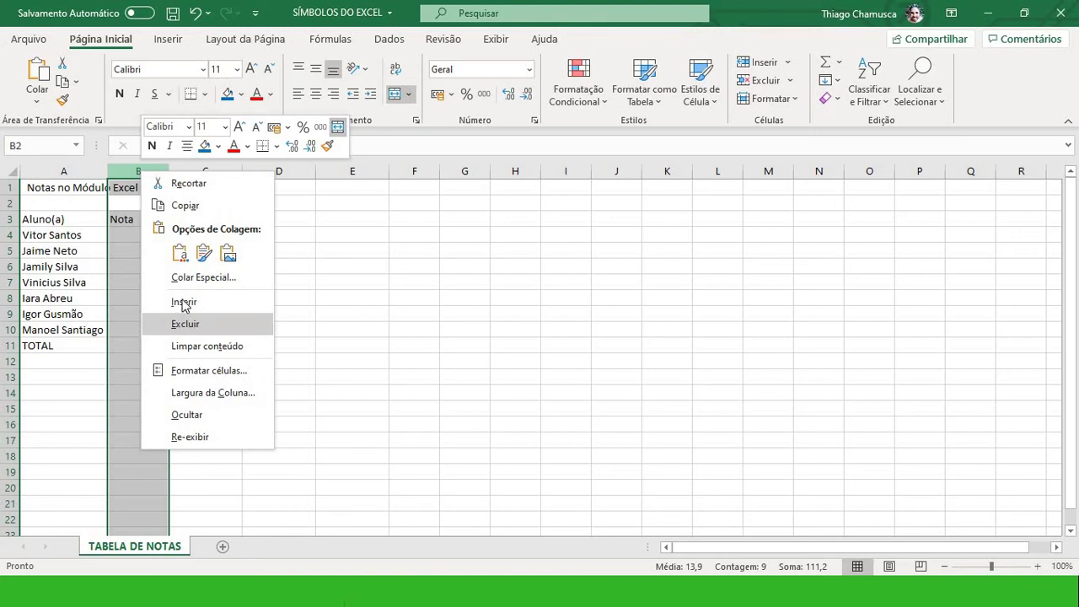
{"action": "left_click", "coordinate": [33, 232]}
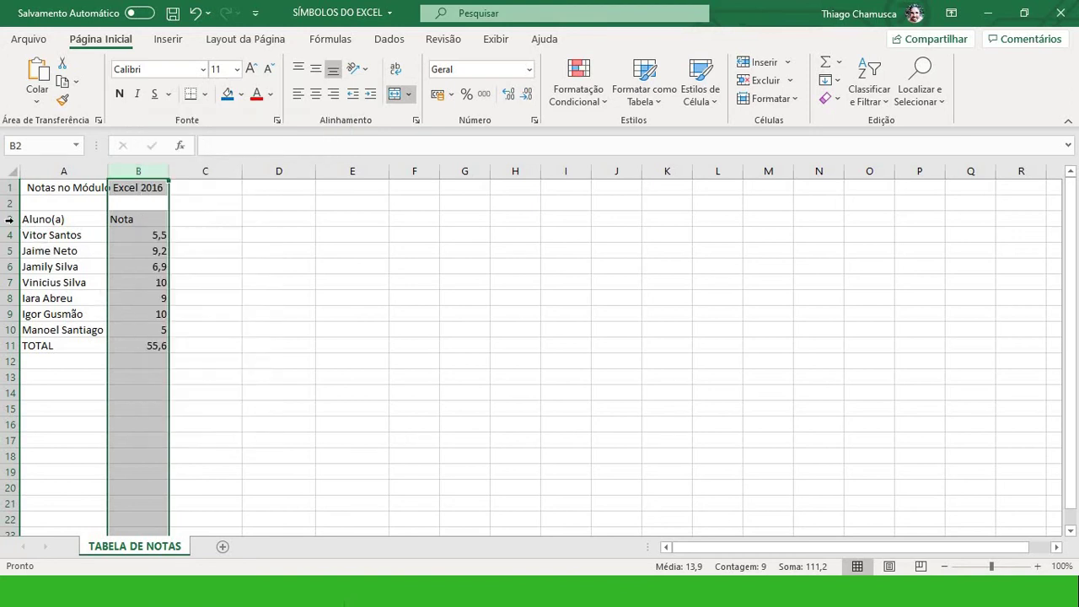
{"action": "left_click", "coordinate": [10, 219]}
{"action": "right_click", "coordinate": [10, 220]}
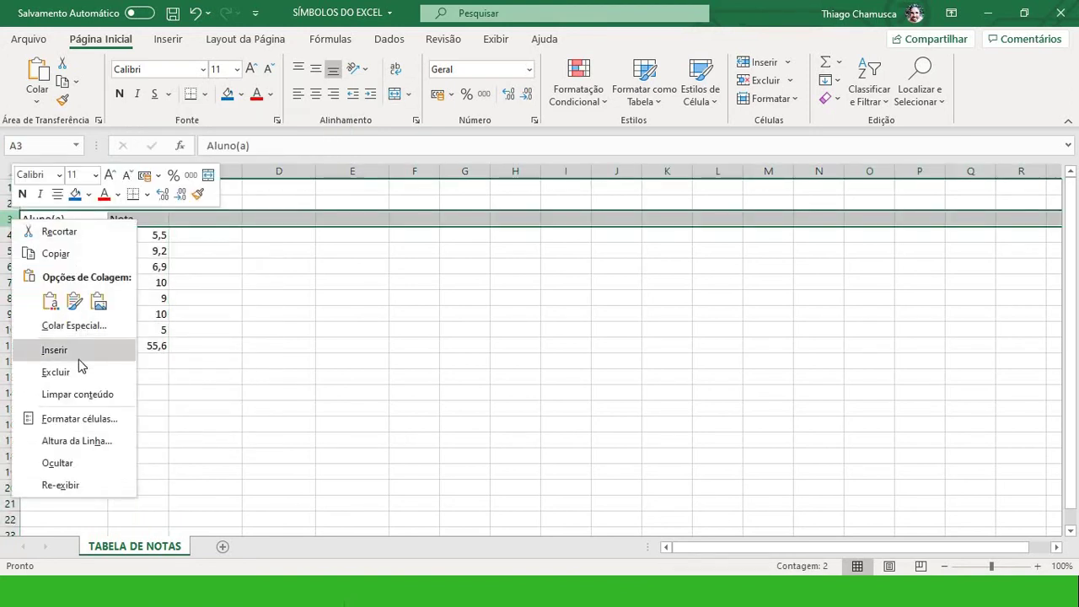
{"action": "left_click", "coordinate": [207, 295]}
{"action": "left_click", "coordinate": [206, 282]}
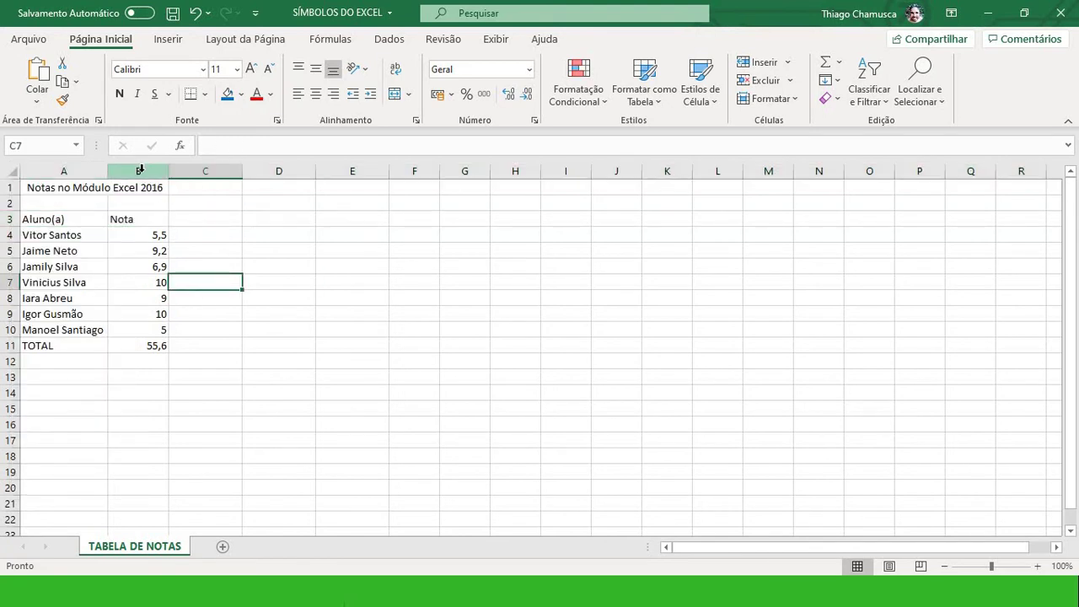
Step: Insert two blank columns between the Aluno(a) and Nota columns
{"action": "right_click", "coordinate": [140, 170]}
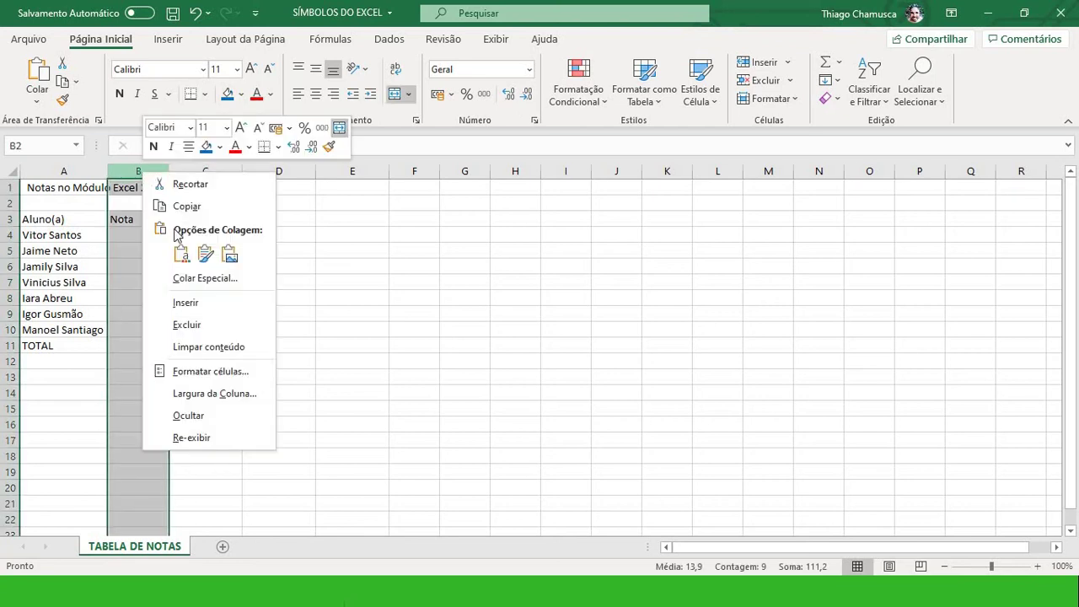
{"action": "left_click", "coordinate": [207, 298]}
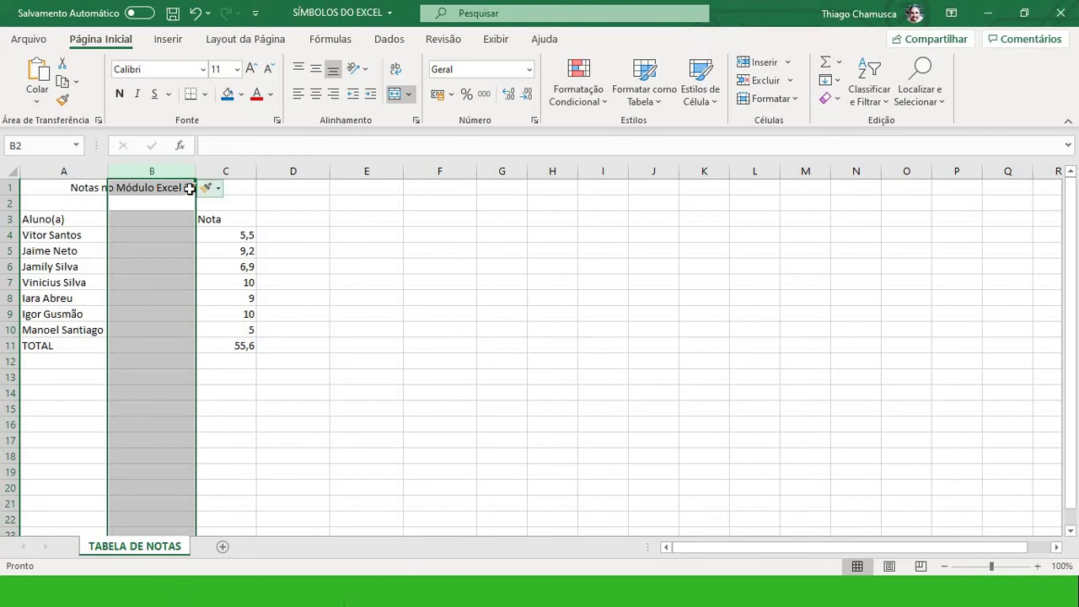
{"action": "right_click", "coordinate": [160, 170]}
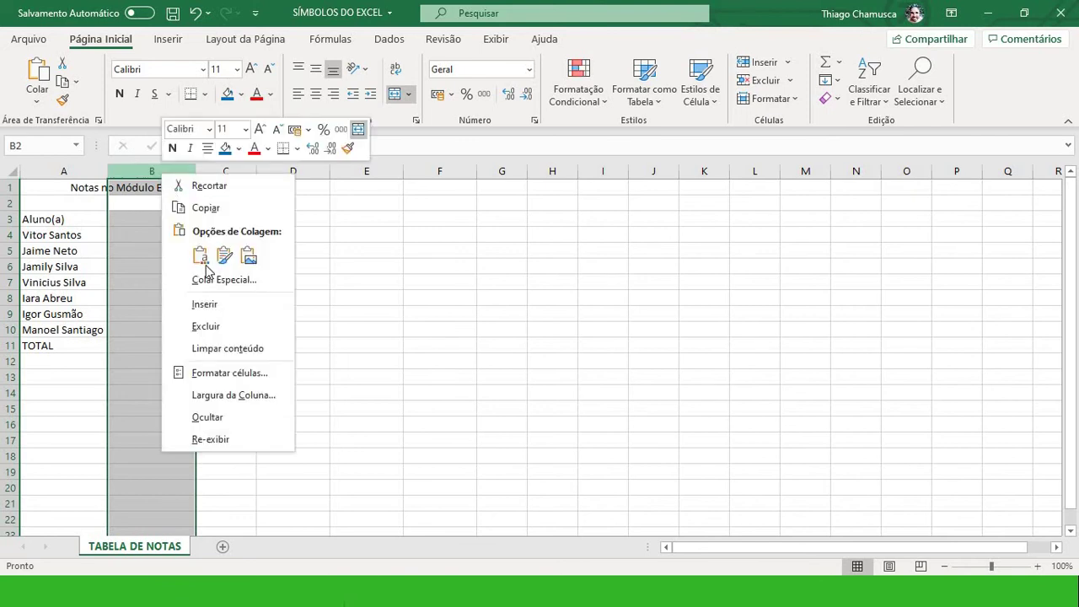
{"action": "left_click", "coordinate": [213, 307]}
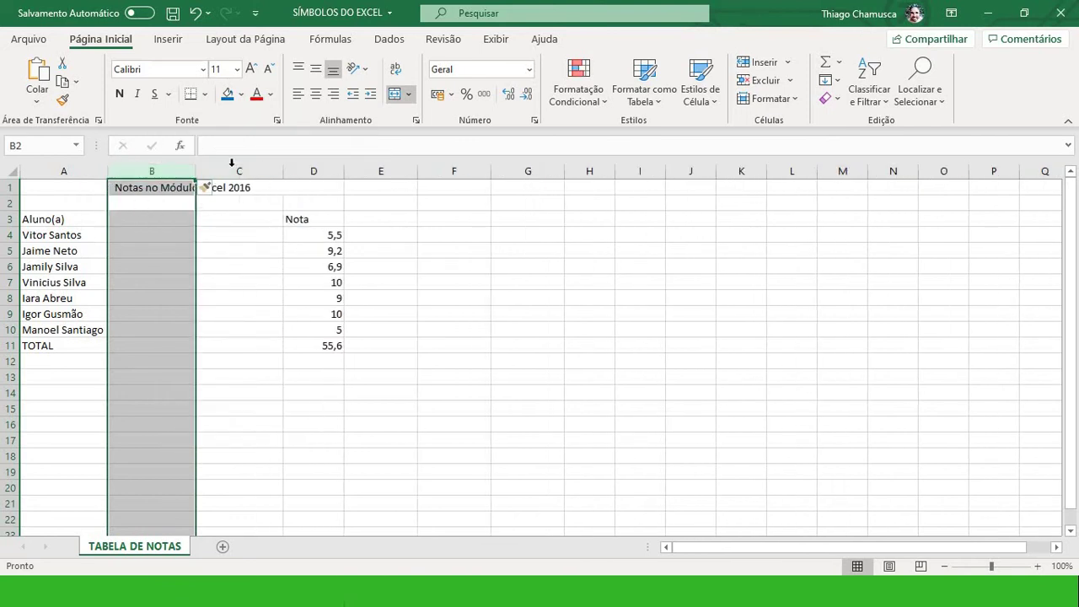
Step: Insert two blank rows above the Aluno(a) and Nota header row
{"action": "right_click", "coordinate": [12, 220]}
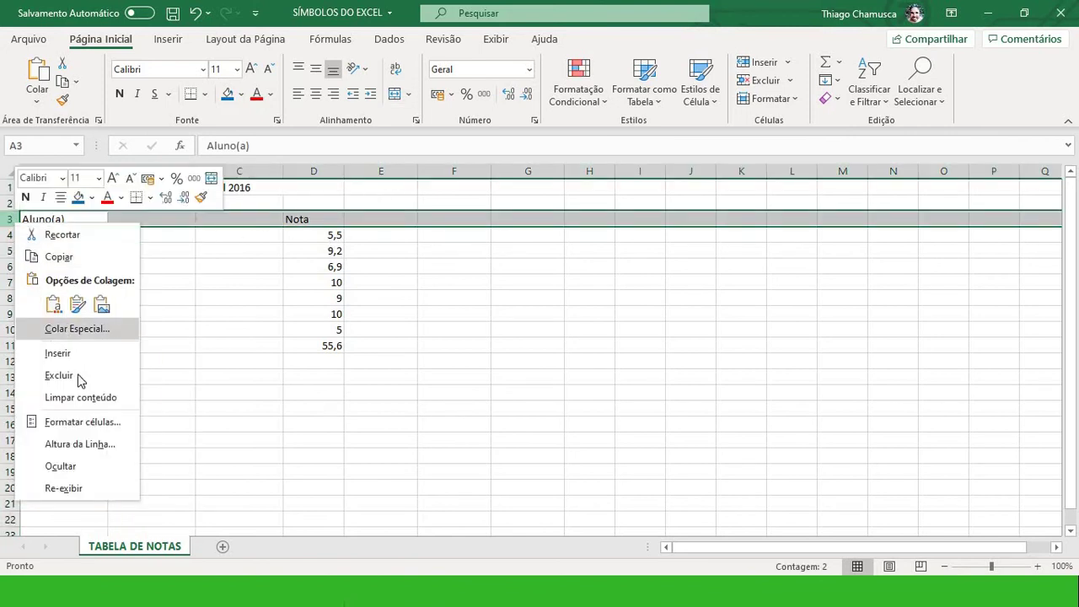
{"action": "left_click", "coordinate": [75, 352]}
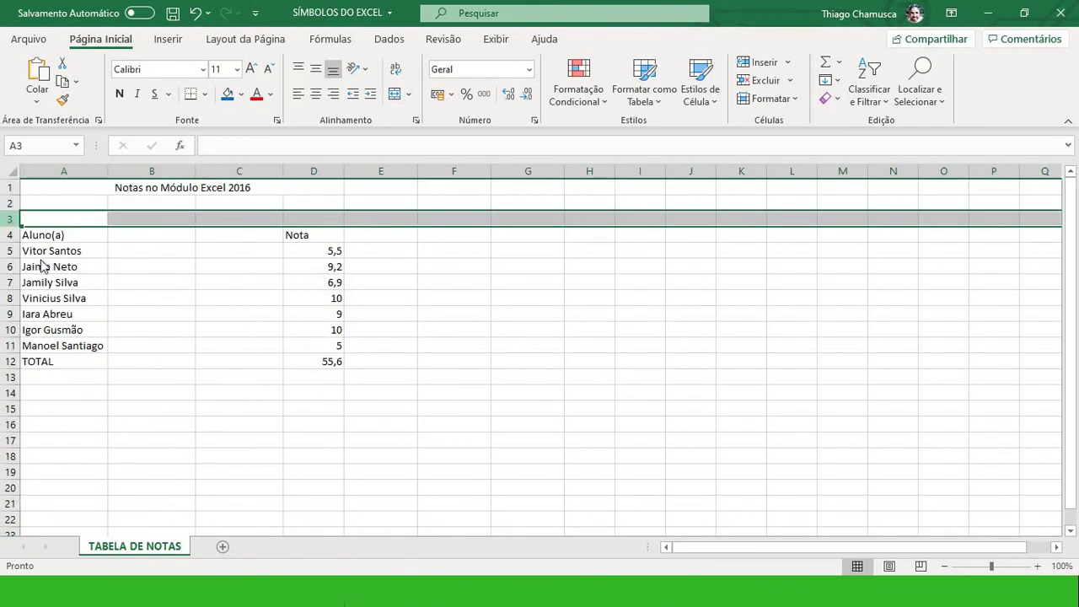
{"action": "right_click", "coordinate": [11, 220]}
{"action": "left_click", "coordinate": [76, 354]}
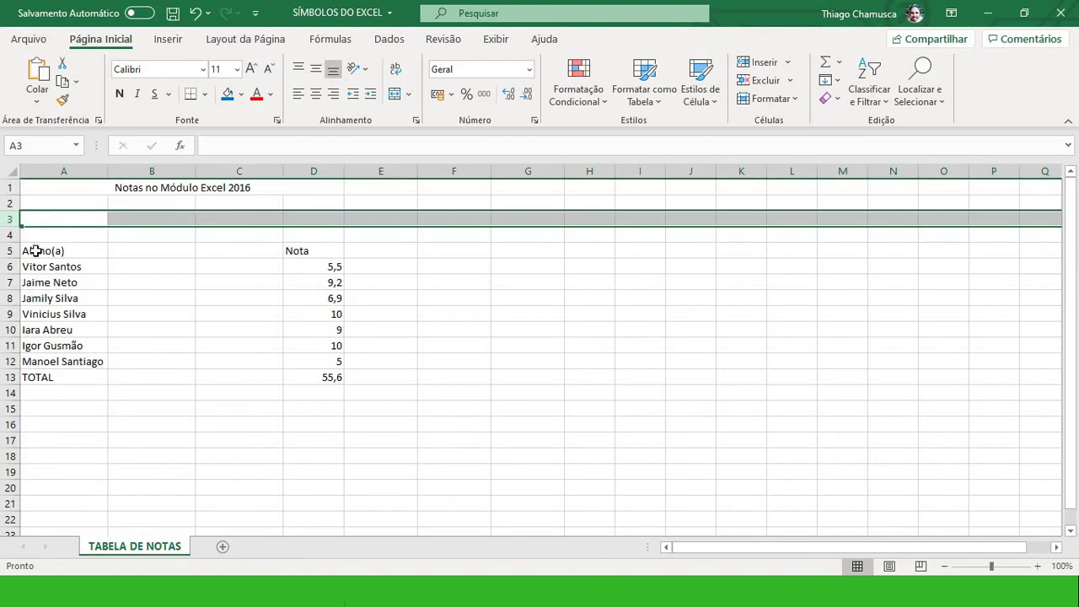
{"action": "left_click", "coordinate": [172, 250]}
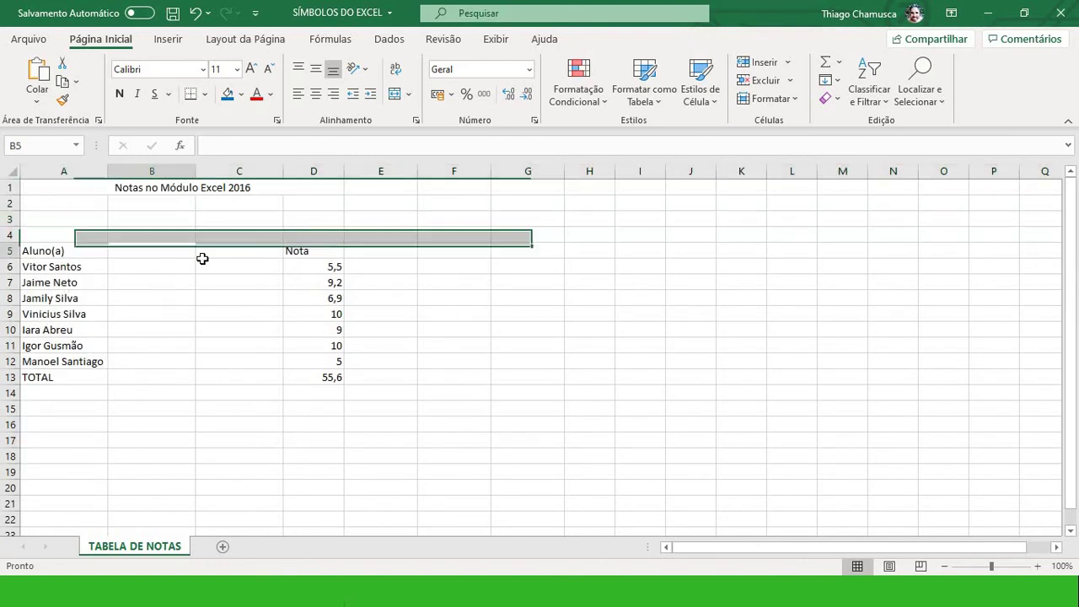
{"action": "left_click", "coordinate": [247, 232]}
{"action": "left_click", "coordinate": [329, 266]}
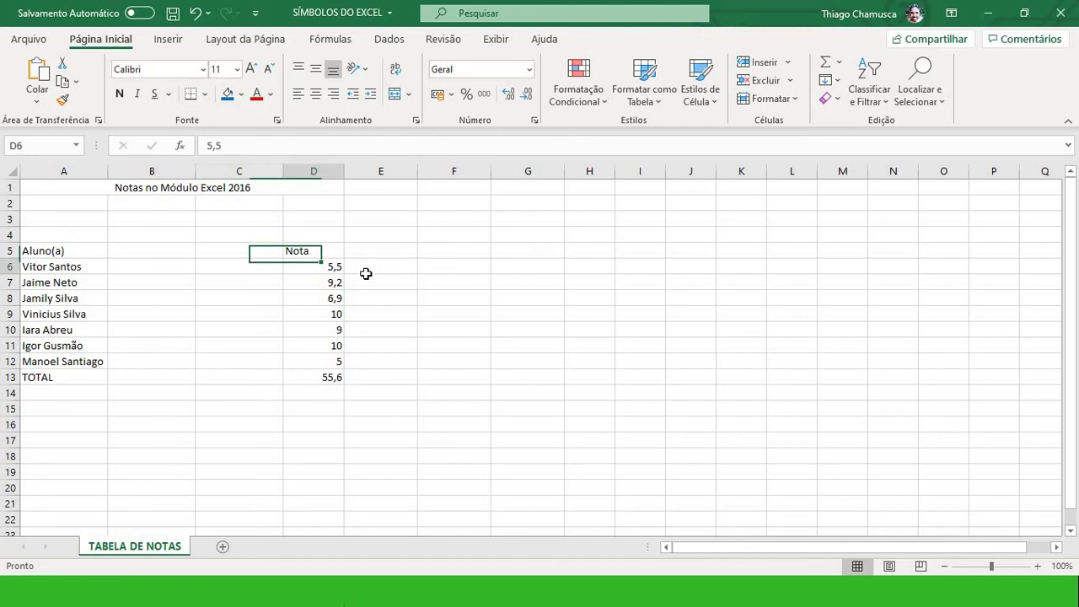
{"action": "left_click", "coordinate": [469, 253]}
{"action": "left_click", "coordinate": [449, 287]}
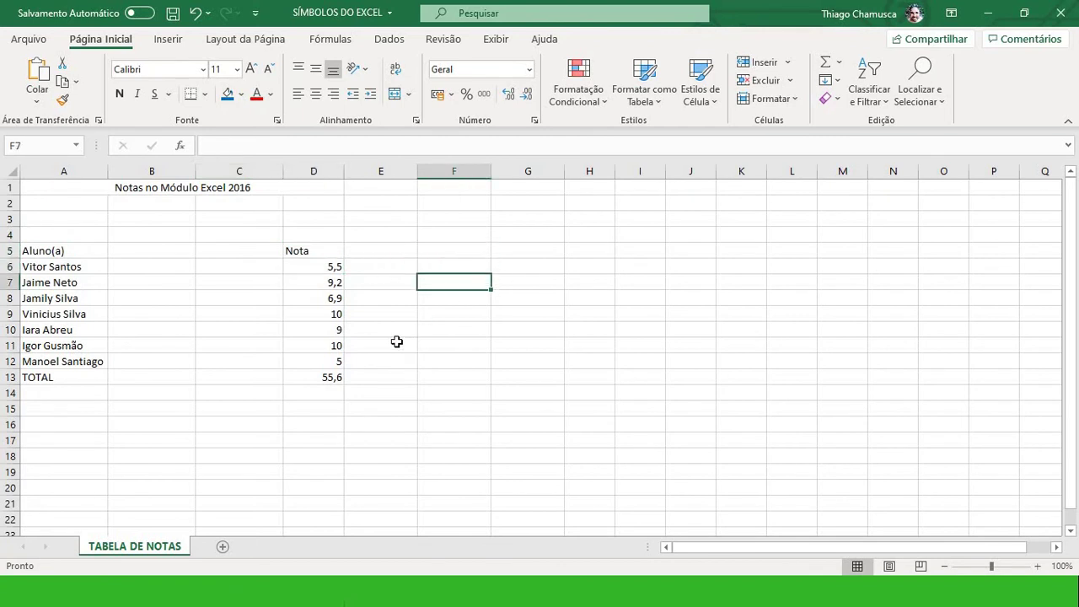
{"action": "left_click", "coordinate": [397, 344]}
{"action": "left_click", "coordinate": [306, 314]}
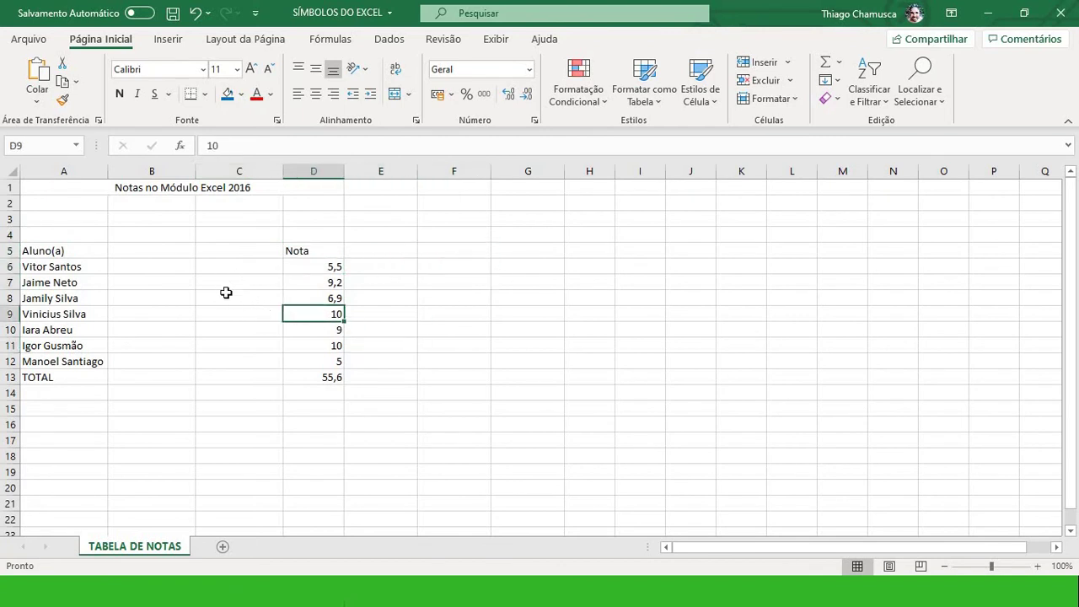
Step: Select individual cells one at a time in the grades table, including the row 5 headers, grades and student names
{"action": "left_click", "coordinate": [234, 281]}
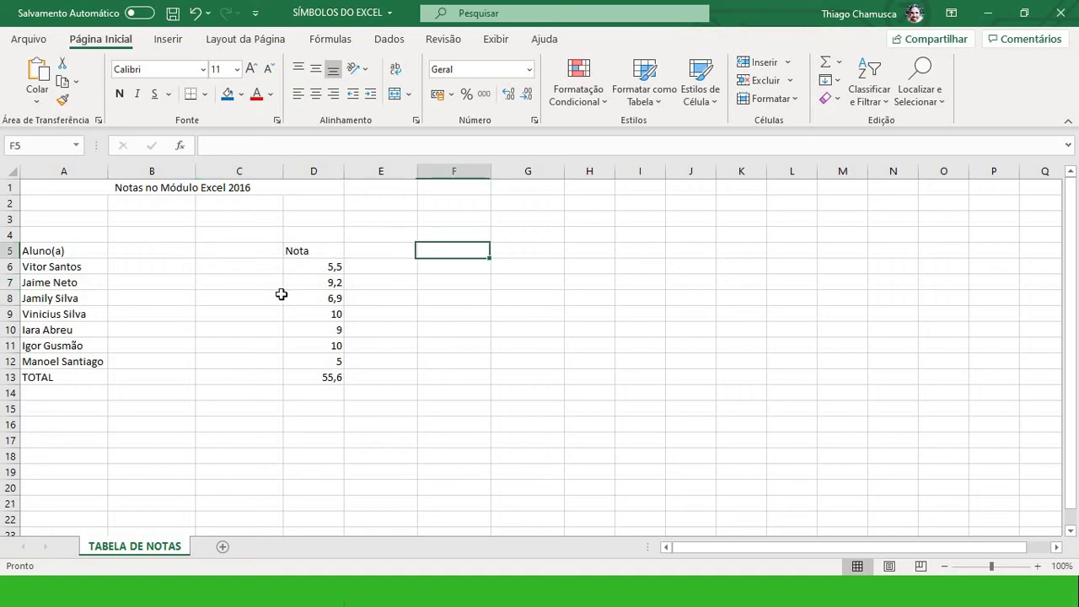
{"action": "left_click", "coordinate": [113, 253]}
{"action": "left_click", "coordinate": [74, 251]}
{"action": "left_click", "coordinate": [292, 250]}
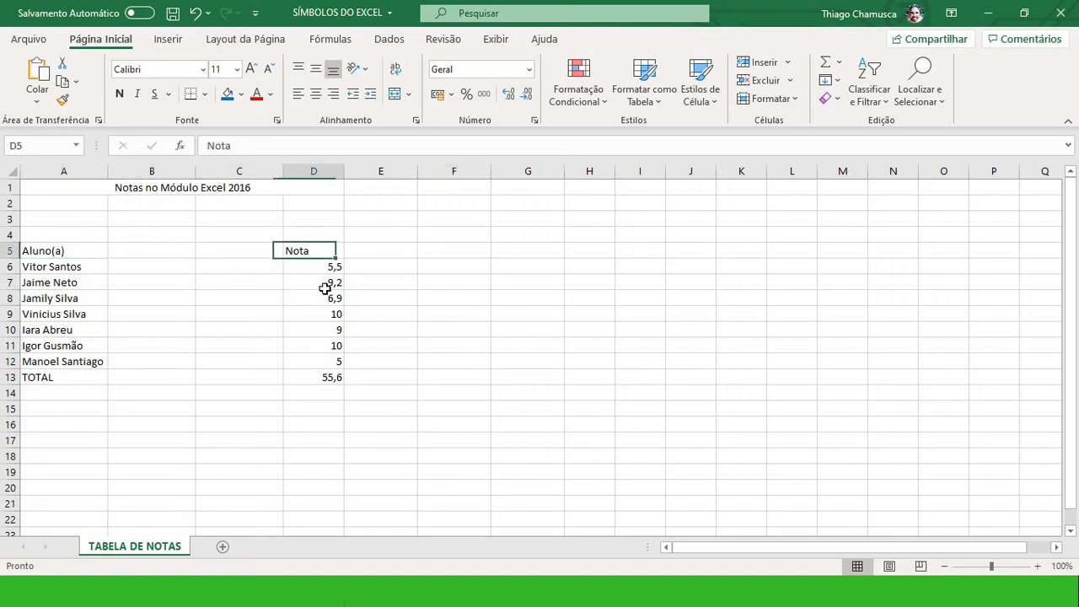
{"action": "left_click", "coordinate": [328, 284]}
{"action": "left_click", "coordinate": [312, 299]}
{"action": "left_click", "coordinate": [309, 329]}
{"action": "left_click", "coordinate": [79, 316]}
{"action": "left_click", "coordinate": [67, 361]}
{"action": "left_click", "coordinate": [57, 285]}
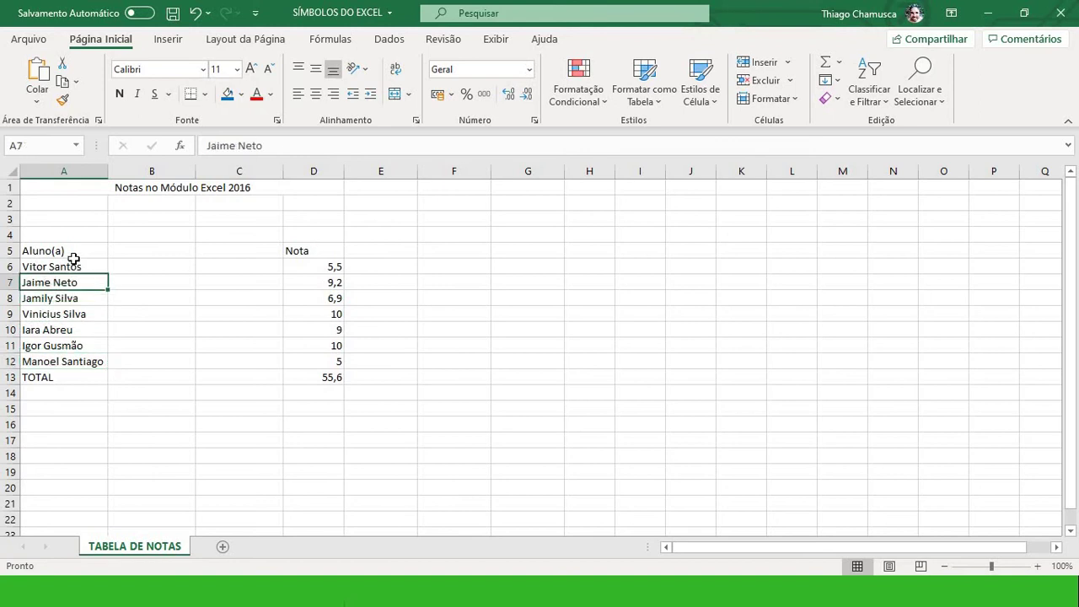
Step: Select several cell ranges as blocks, rows and columns, starting with A5:G18 and including B5:E5
{"action": "left_click_drag", "start_coordinate": [71, 252], "coordinate": [327, 362]}
{"action": "left_click_drag", "start_coordinate": [390, 398], "coordinate": [552, 459]}
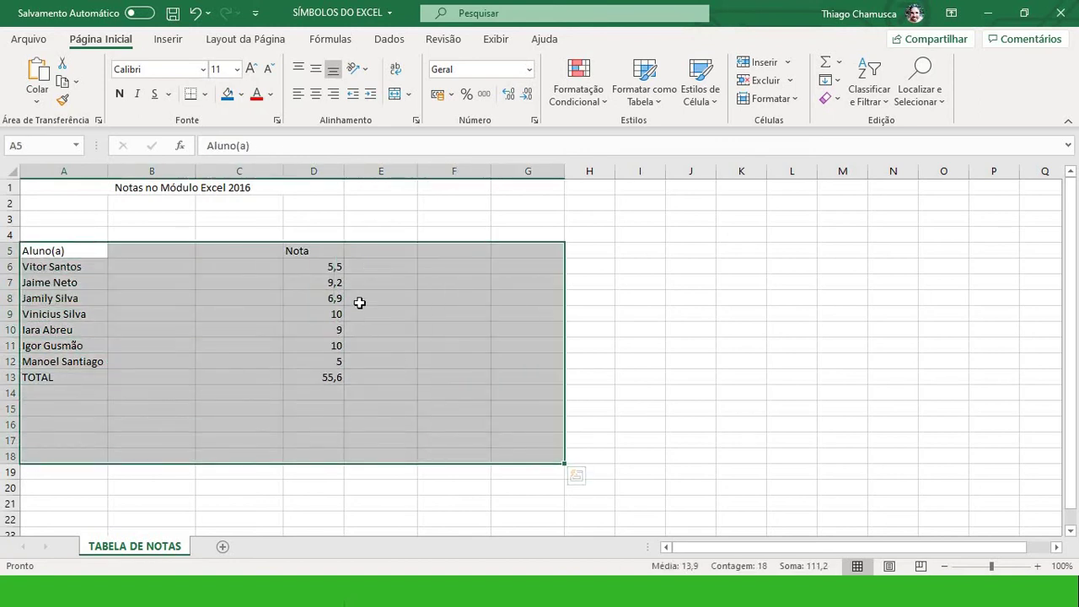
{"action": "left_click", "coordinate": [358, 300]}
{"action": "left_click", "coordinate": [336, 237]}
{"action": "left_click_drag", "start_coordinate": [325, 362], "coordinate": [326, 378]}
{"action": "left_click_drag", "start_coordinate": [70, 295], "coordinate": [351, 300]}
{"action": "left_click_drag", "start_coordinate": [150, 251], "coordinate": [364, 250]}
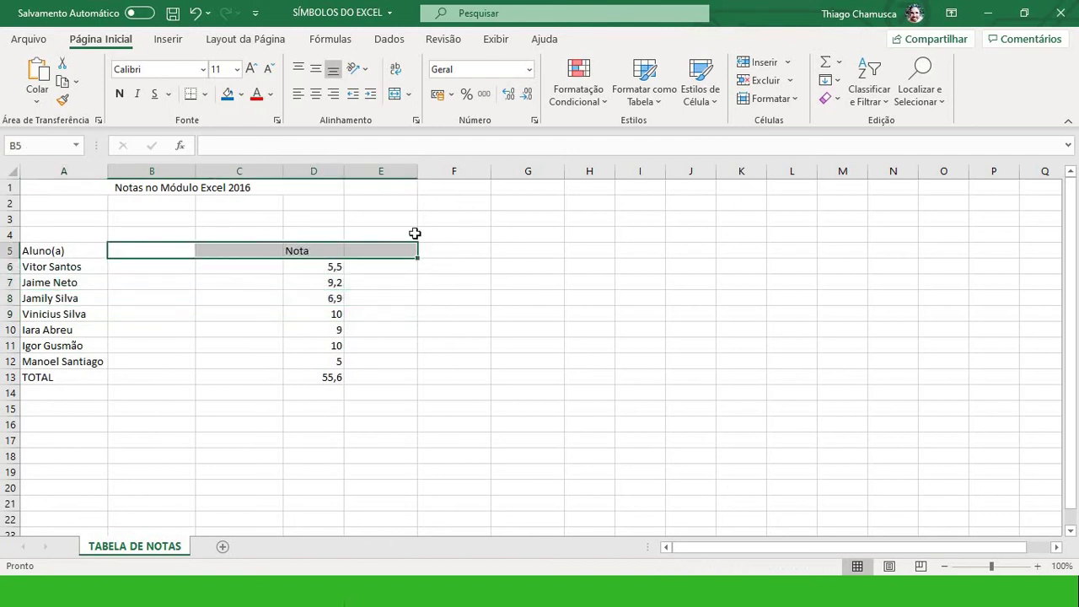
{"action": "left_click_drag", "start_coordinate": [379, 203], "coordinate": [384, 363]}
{"action": "left_click", "coordinate": [275, 331]}
{"action": "left_click", "coordinate": [422, 271]}
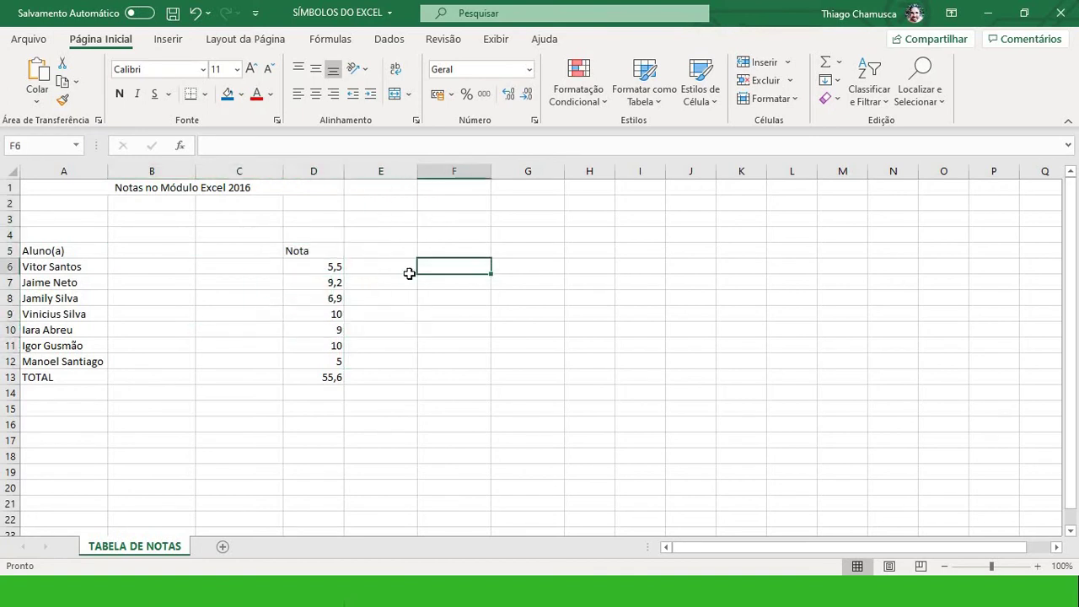
Step: Fill the blank cells of column C down to row 17 and select the Nota header cell
{"action": "left_click", "coordinate": [241, 256]}
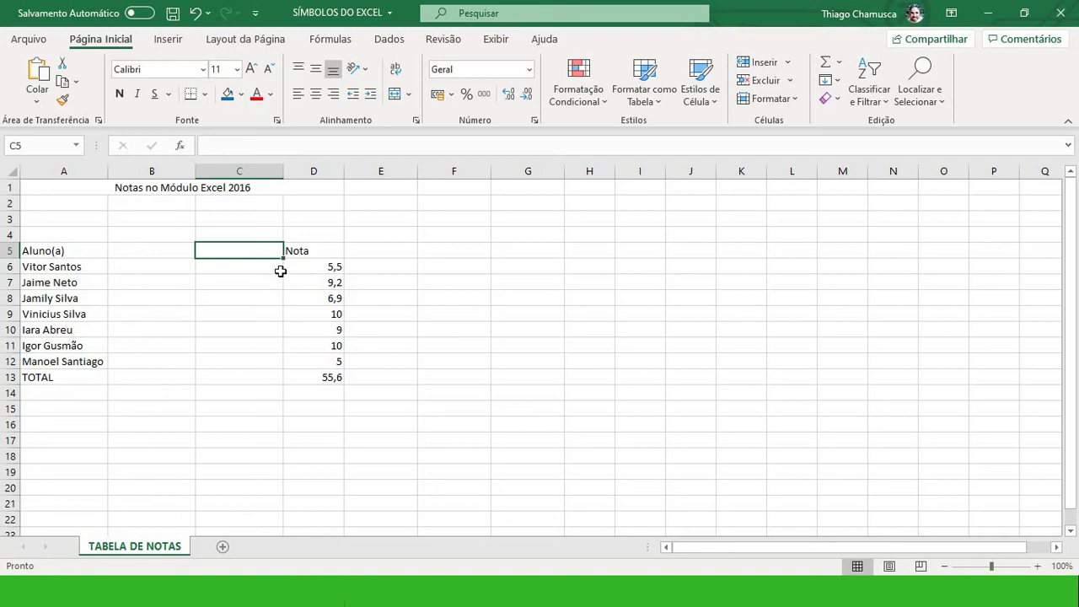
{"action": "mouse_move", "coordinate": [282, 260]}
{"action": "left_mouse_down"}
{"action": "mouse_move", "coordinate": [275, 446]}
{"action": "mouse_move", "coordinate": [284, 262]}
{"action": "left_mouse_up"}
{"action": "left_click_drag", "start_coordinate": [283, 330], "coordinate": [260, 453]}
{"action": "left_click", "coordinate": [257, 265]}
{"action": "left_click", "coordinate": [247, 249]}
{"action": "left_click", "coordinate": [235, 327]}
{"action": "left_click_drag", "start_coordinate": [239, 252], "coordinate": [271, 253]}
{"action": "left_click", "coordinate": [295, 251]}
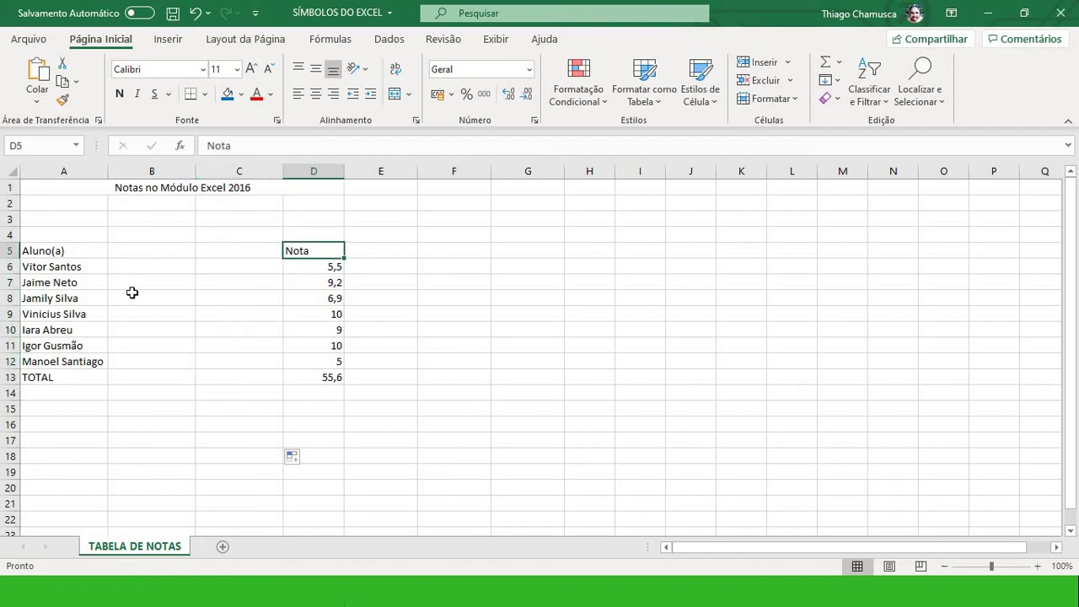
Step: Try filling the 5,5 grade in D6 across to G6, and undo the fill
{"action": "left_click", "coordinate": [328, 269]}
{"action": "left_click_drag", "start_coordinate": [344, 274], "coordinate": [556, 263]}
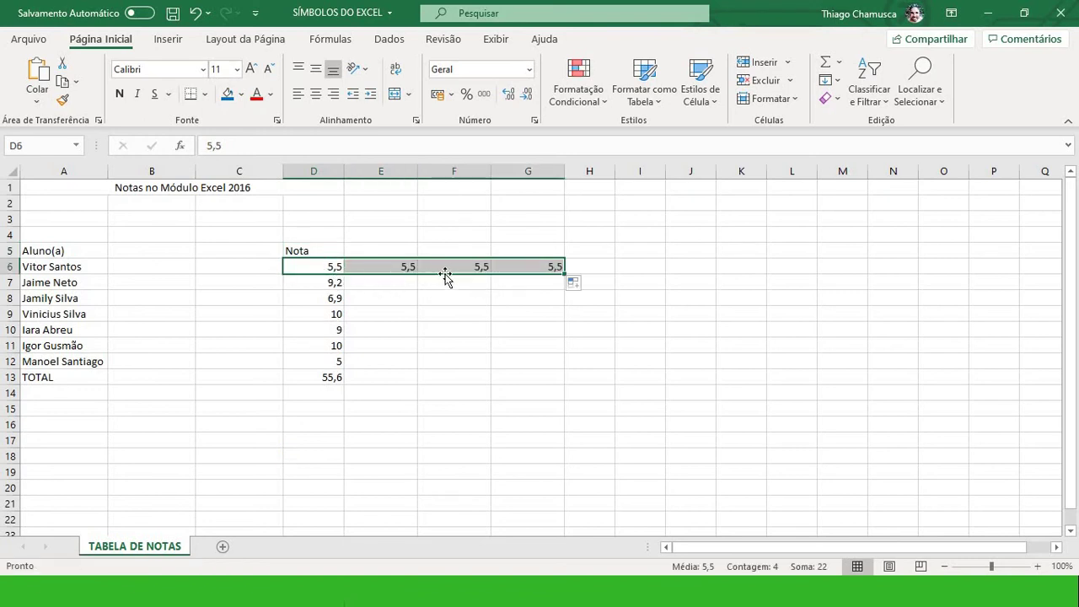
{"action": "left_click", "coordinate": [195, 13]}
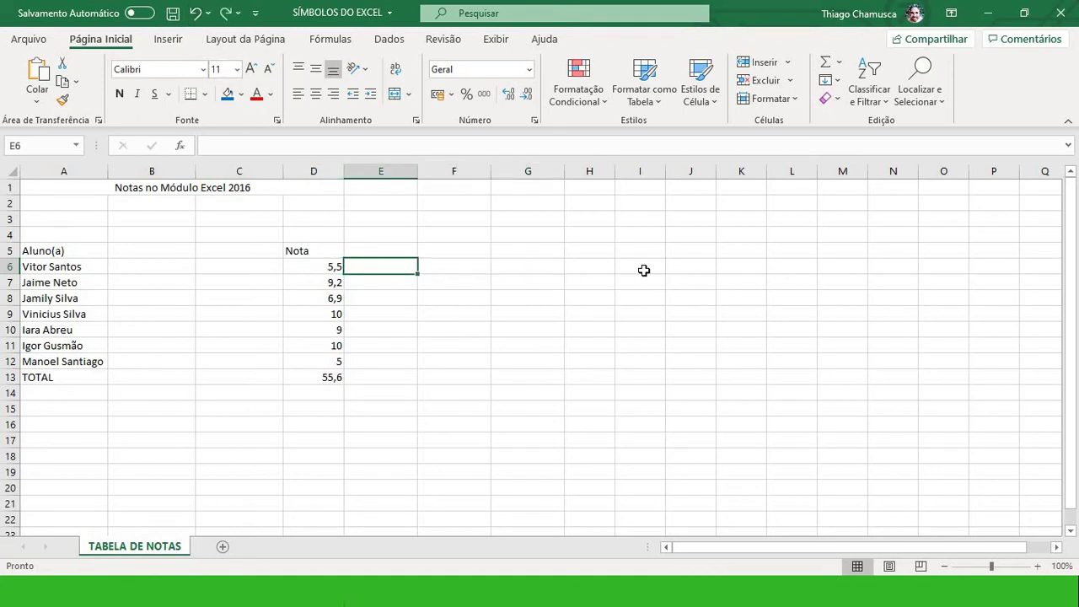
Step: Enter JANEIRO in E6 and autofill the month series down to DEZEMBRO in E17
{"action": "type", "text": "JANEIR"}
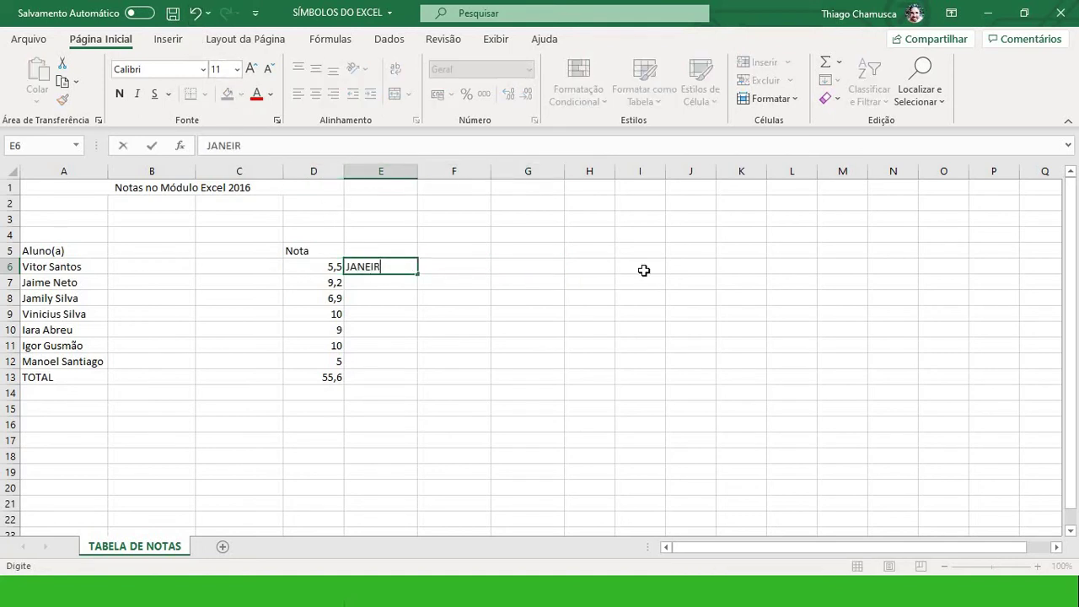
{"action": "type", "text": "O"}
{"action": "key", "text": "Return"}
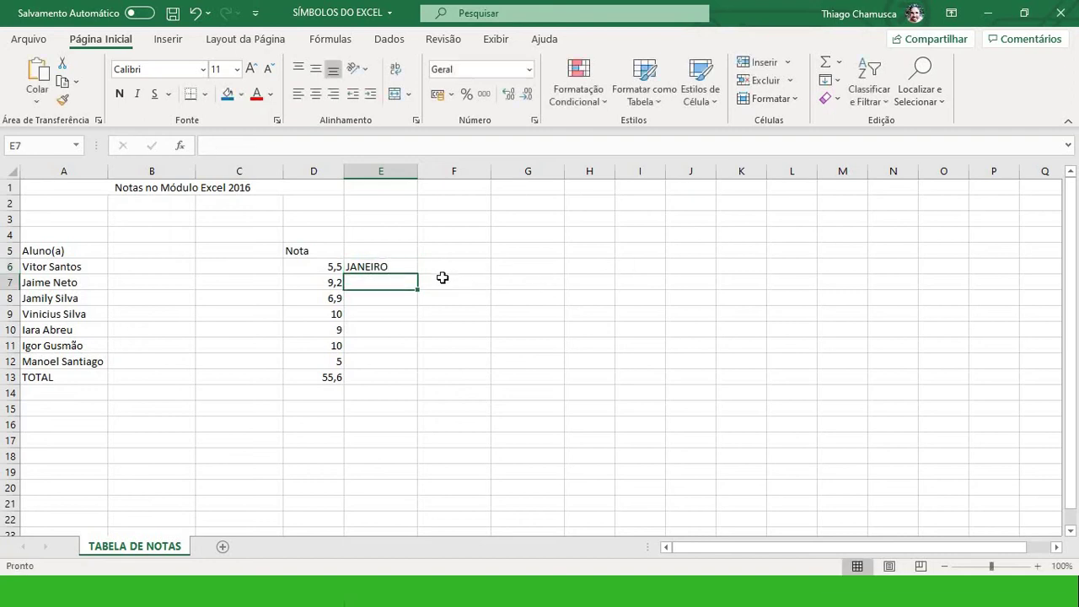
{"action": "left_click", "coordinate": [412, 267]}
{"action": "left_click_drag", "start_coordinate": [419, 275], "coordinate": [425, 463]}
{"action": "left_click", "coordinate": [471, 369]}
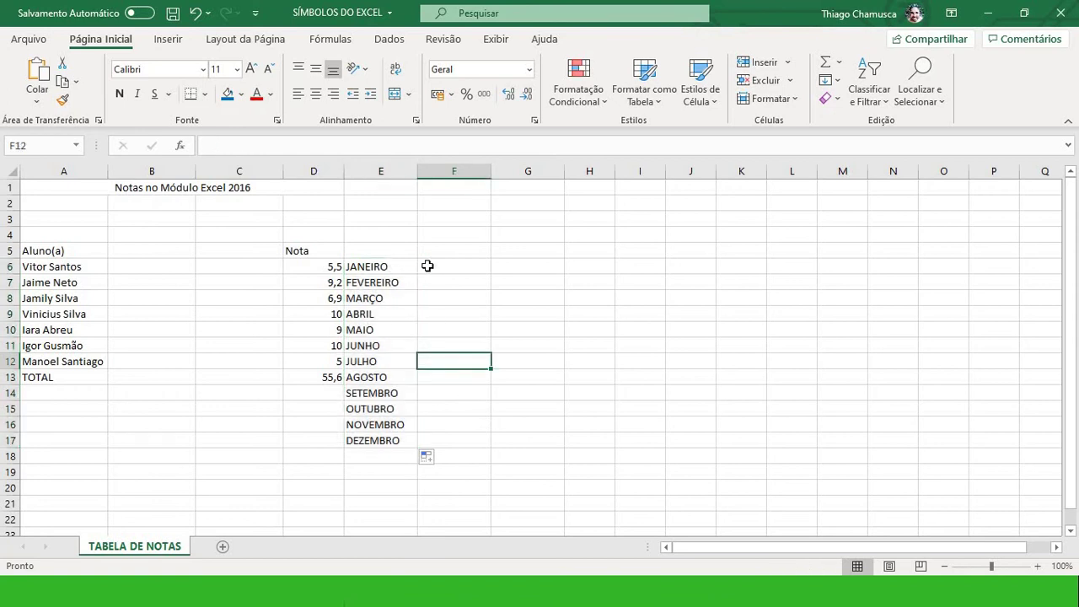
Step: Enter 1 in F6, try filling it down to F17, and undo only the fill
{"action": "left_click", "coordinate": [427, 265]}
{"action": "type", "text": "1"}
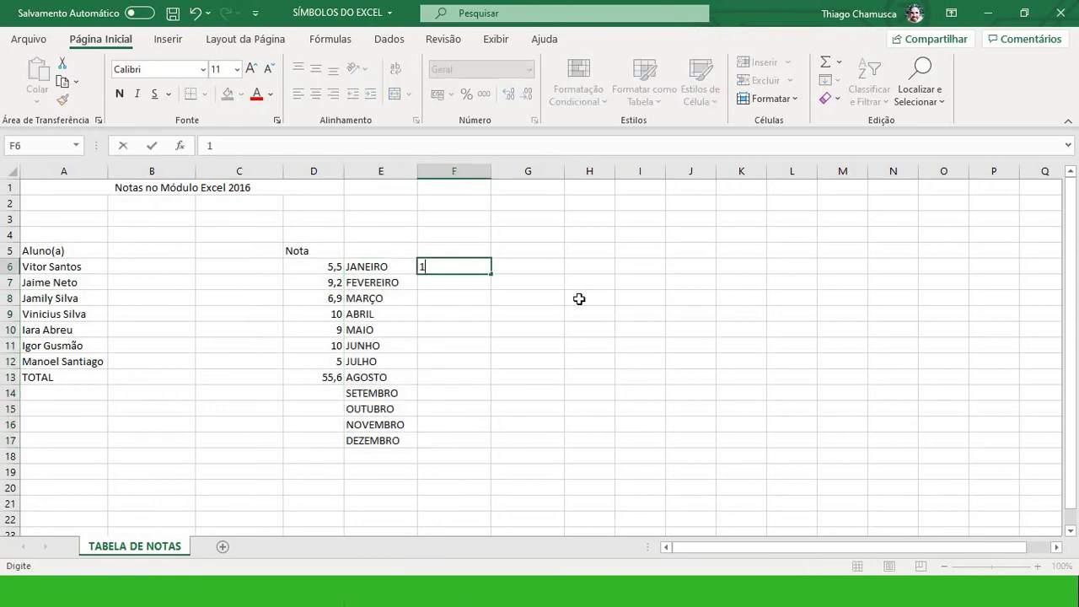
{"action": "left_click", "coordinate": [573, 297]}
{"action": "left_click", "coordinate": [484, 266]}
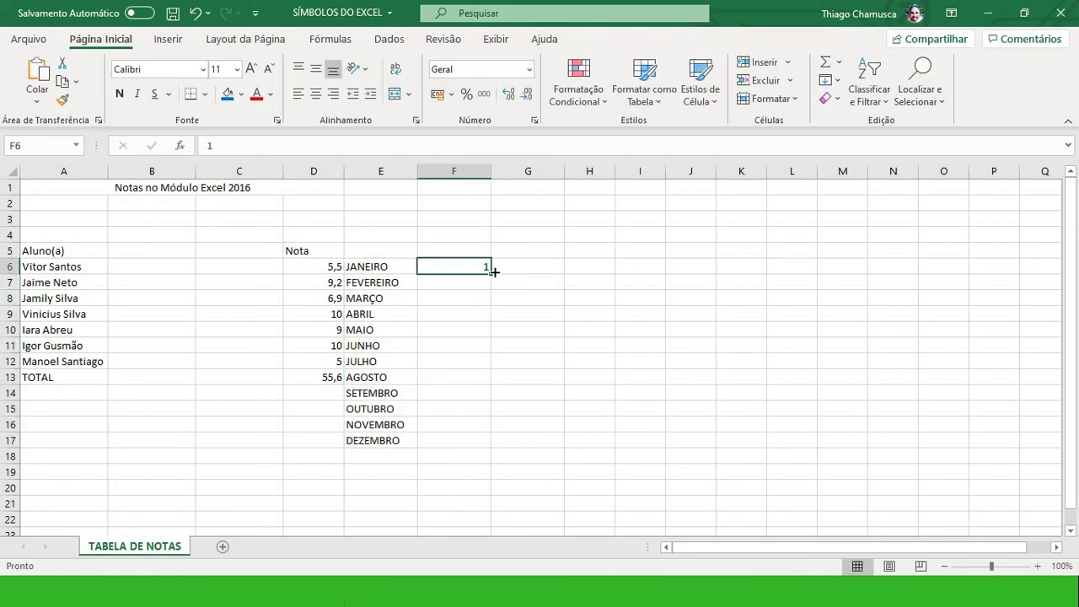
{"action": "double_click", "coordinate": [492, 270]}
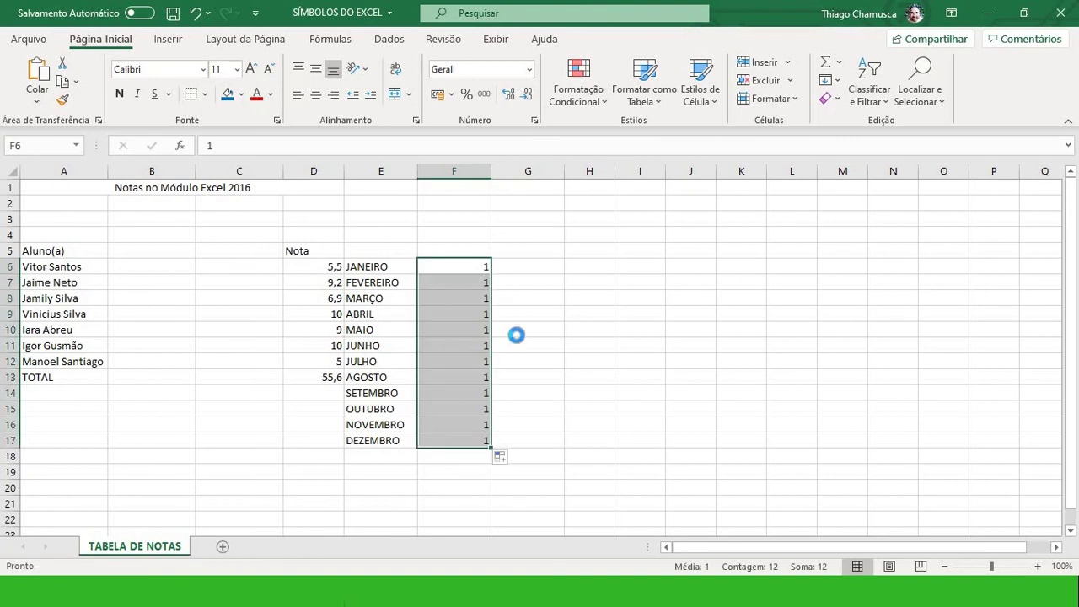
{"action": "key", "text": "ctrl+z"}
Step: Enter 2 in F7 and extend the 1, 2 sequence down to 12 in F17
{"action": "left_click", "coordinate": [478, 286]}
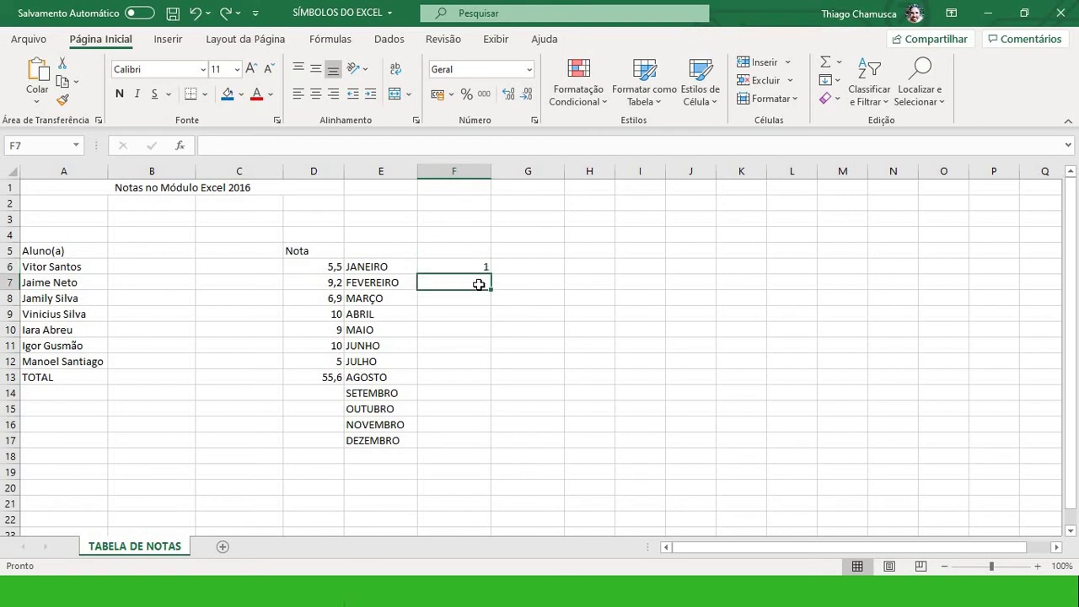
{"action": "type", "text": "2"}
{"action": "key", "text": "Tab"}
{"action": "left_click_drag", "start_coordinate": [464, 267], "coordinate": [493, 451]}
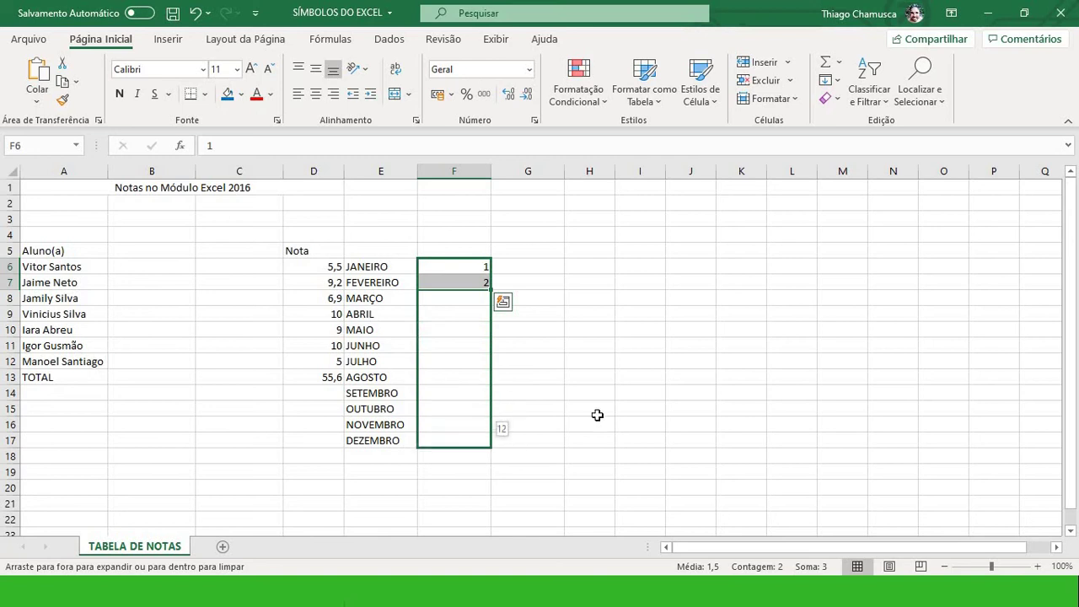
{"action": "left_click", "coordinate": [551, 301]}
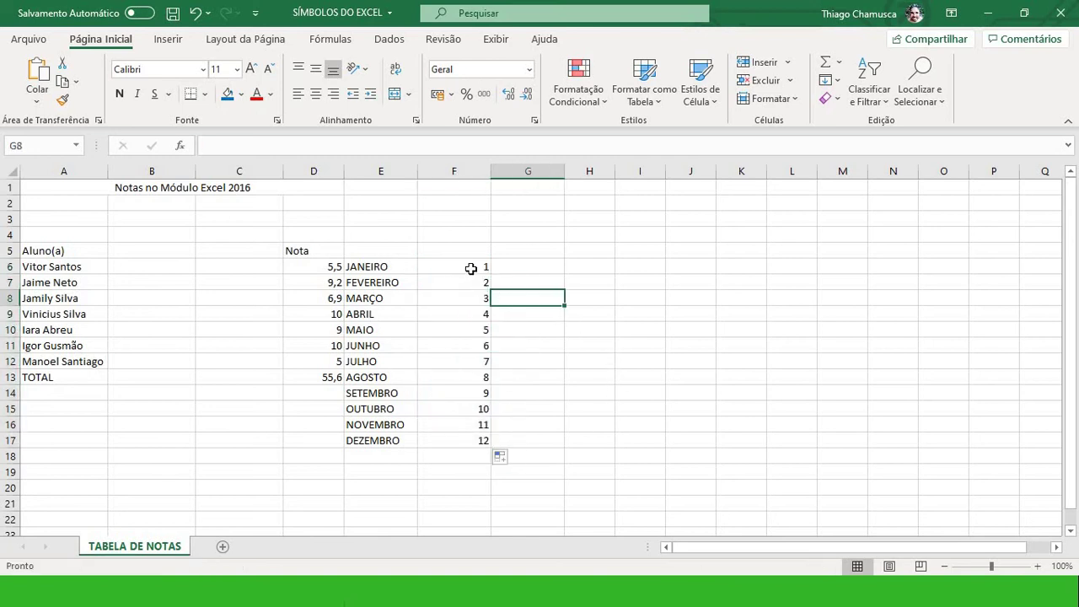
Step: Enter PRIMEIRO in G6, fill it down to G17, and undo the fill
{"action": "left_click", "coordinate": [543, 268]}
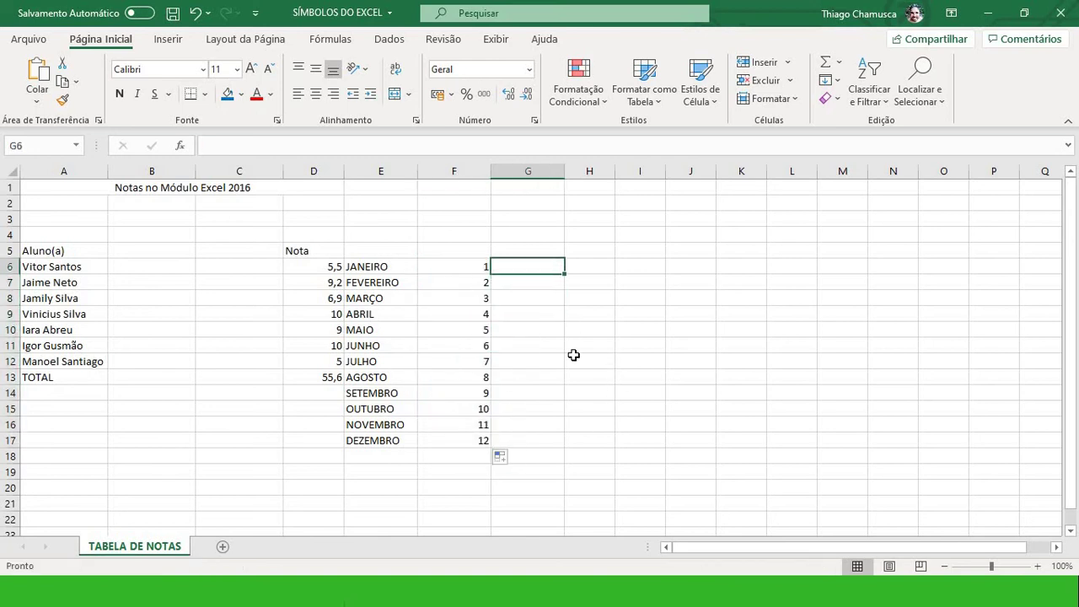
{"action": "type", "text": "1"}
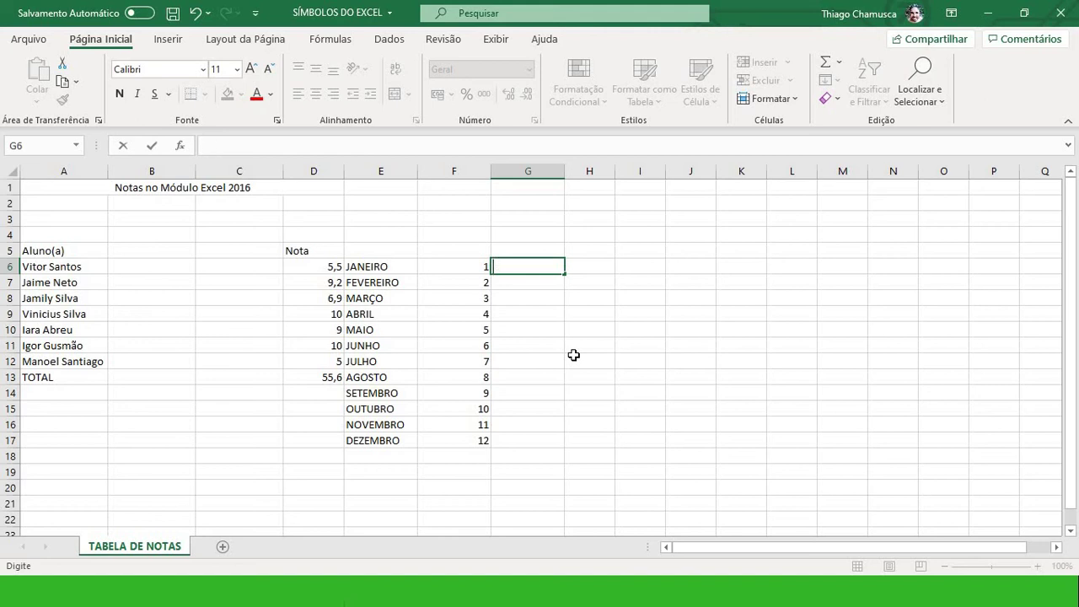
{"action": "type", "text": "PRIMEIRO"}
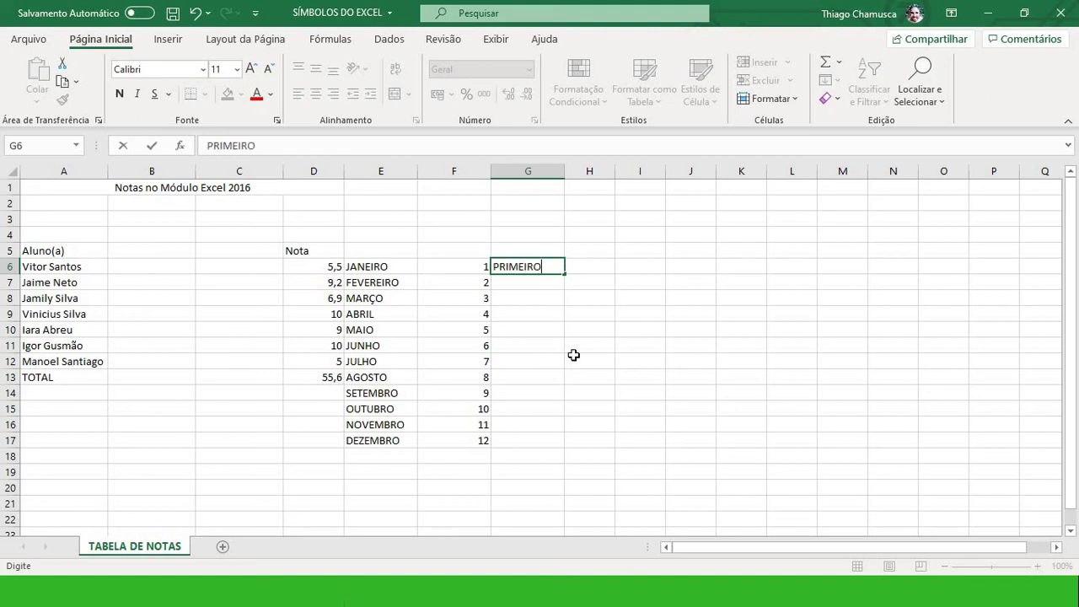
{"action": "left_click", "coordinate": [574, 355]}
{"action": "left_click", "coordinate": [556, 270]}
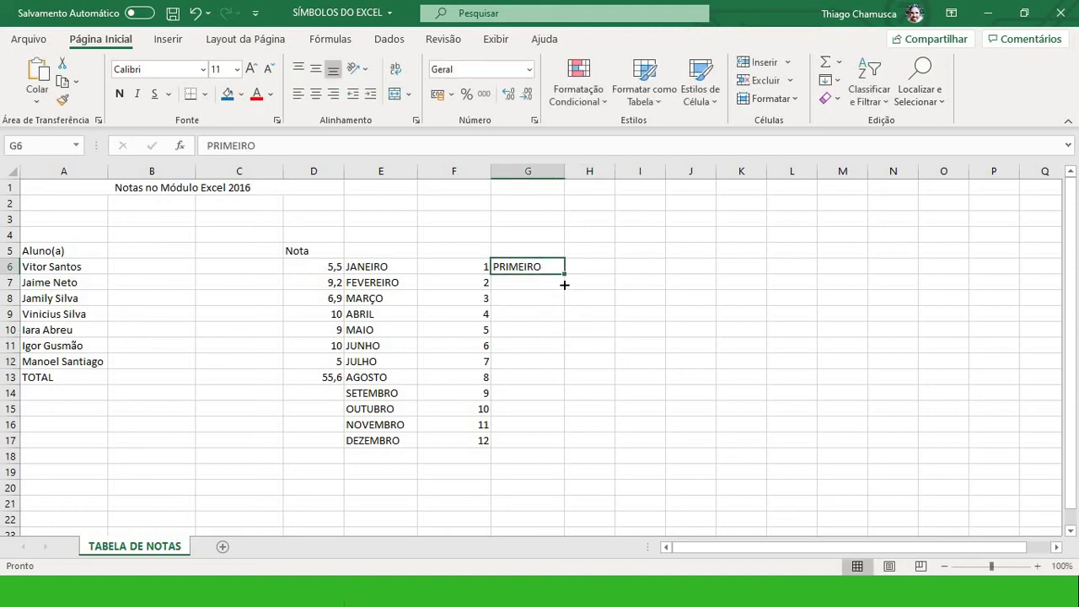
{"action": "left_click_drag", "start_coordinate": [564, 276], "coordinate": [561, 448]}
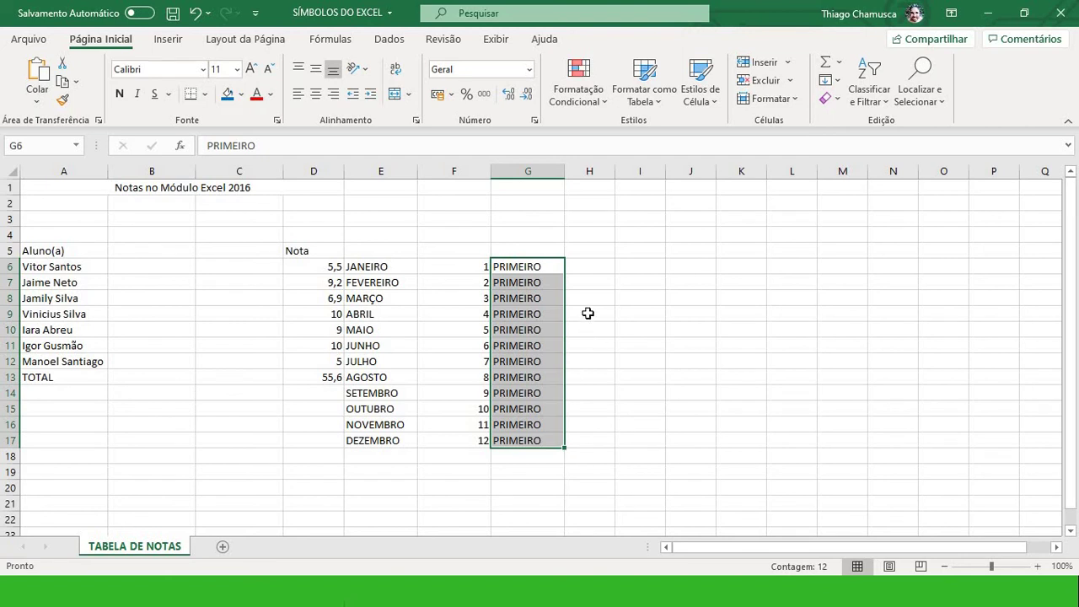
{"action": "key", "text": "ctrl+z"}
Step: Clear the word PRIMEIRO from cell G6
{"action": "left_click", "coordinate": [549, 283]}
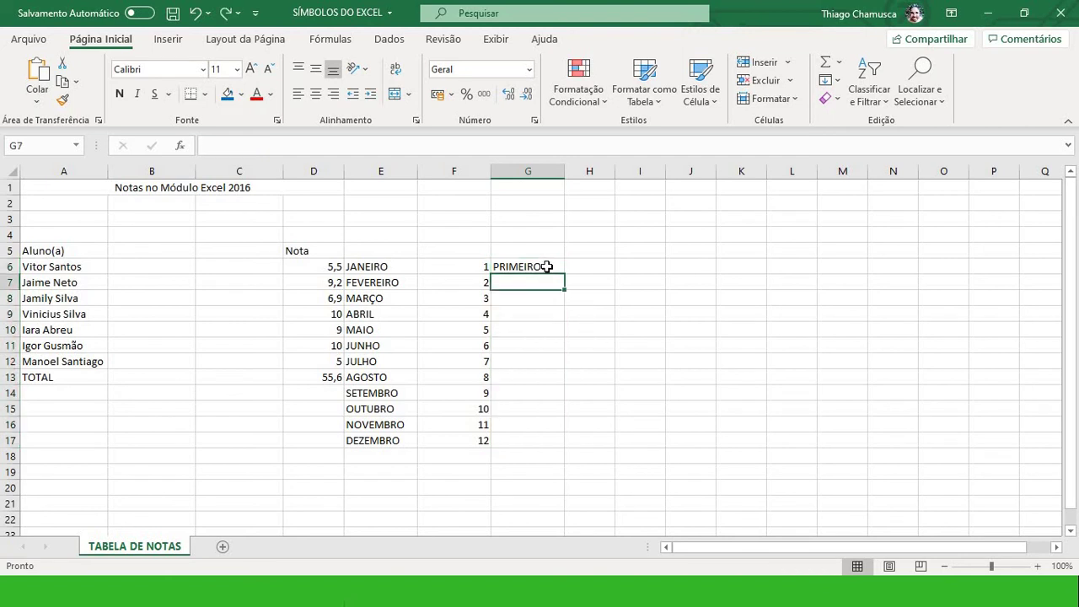
{"action": "left_click_drag", "start_coordinate": [548, 268], "coordinate": [549, 429]}
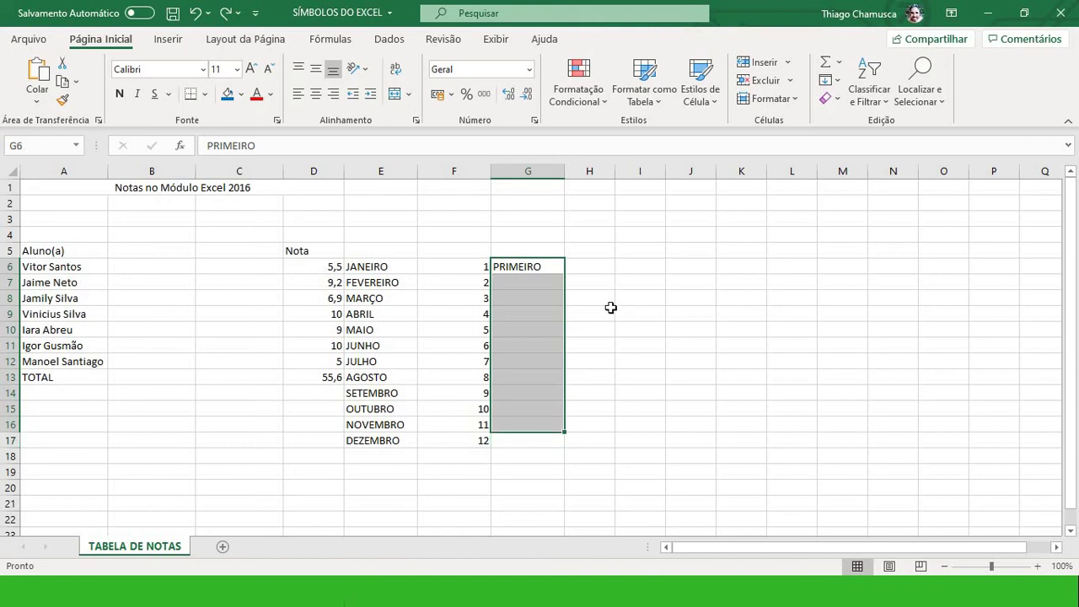
{"action": "left_click", "coordinate": [609, 310]}
{"action": "left_click", "coordinate": [553, 268]}
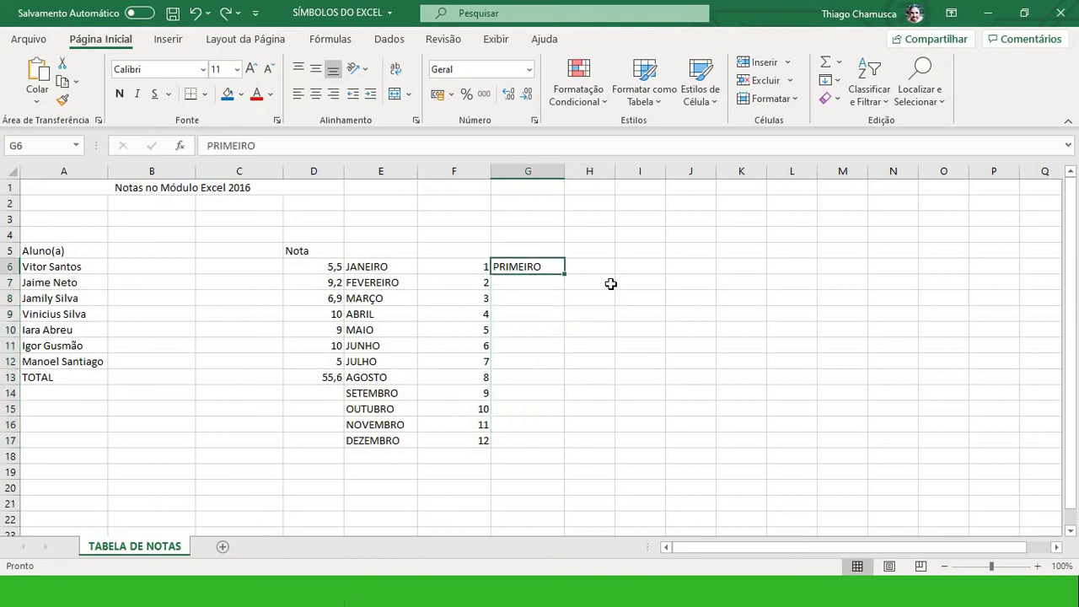
{"action": "key", "text": "Delete"}
Step: Enter 1ª in G6 and 2ª in G7, and fill the pair down to G17
{"action": "type", "text": "1ª"}
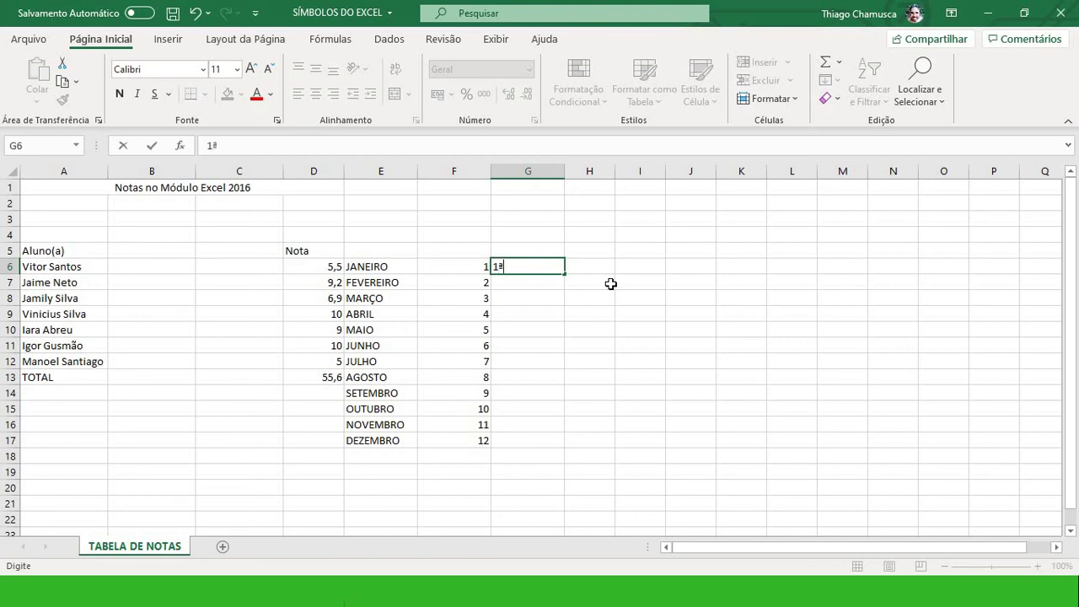
{"action": "left_click", "coordinate": [611, 285]}
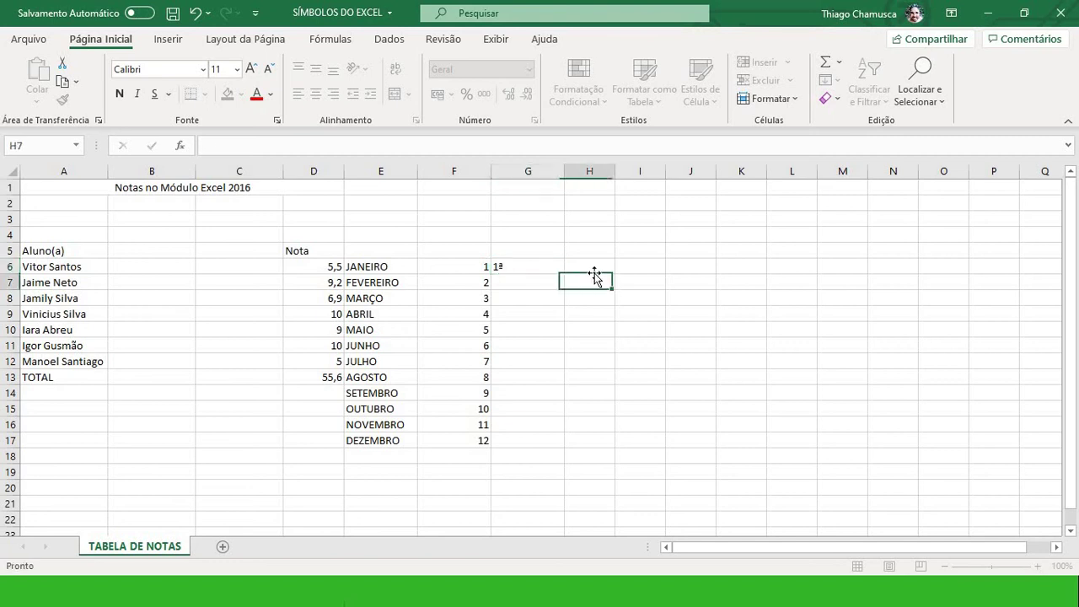
{"action": "left_click", "coordinate": [547, 268]}
{"action": "left_click", "coordinate": [547, 281]}
{"action": "type", "text": "2ª"}
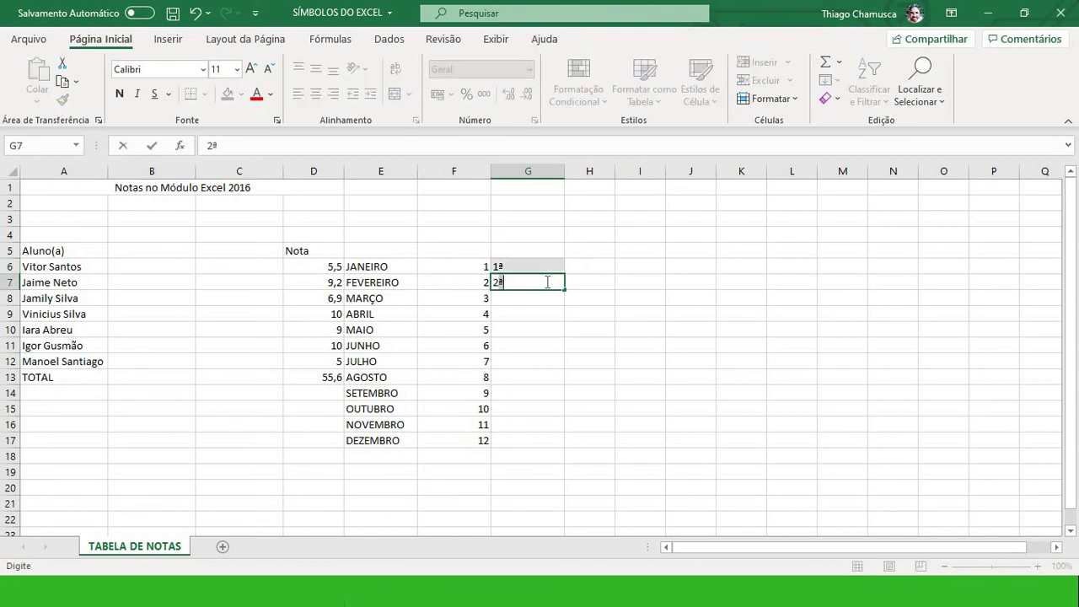
{"action": "left_click", "coordinate": [611, 297]}
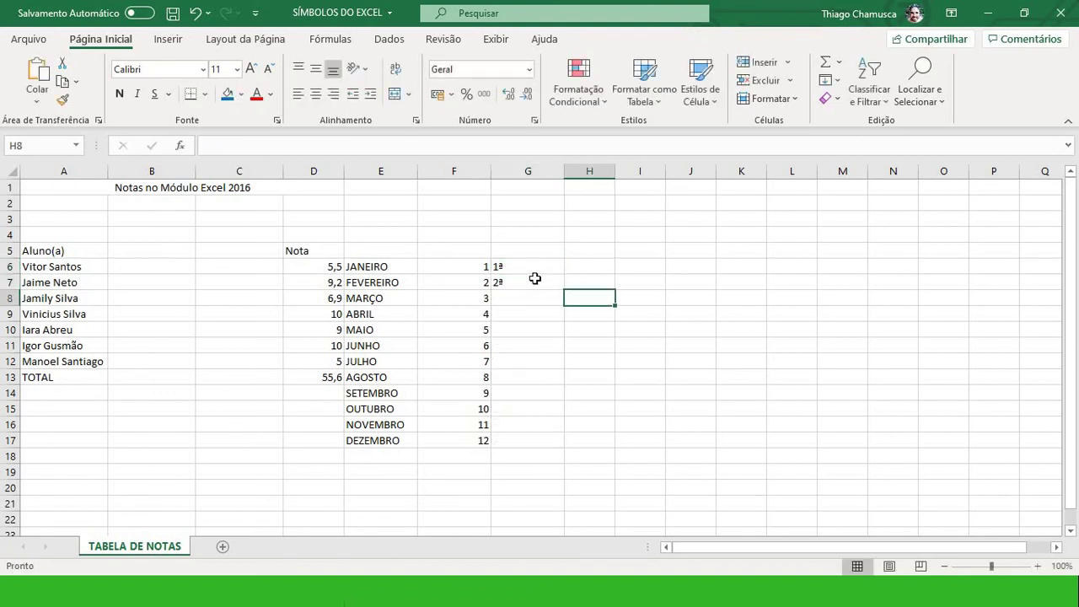
{"action": "left_click_drag", "start_coordinate": [533, 268], "coordinate": [558, 455]}
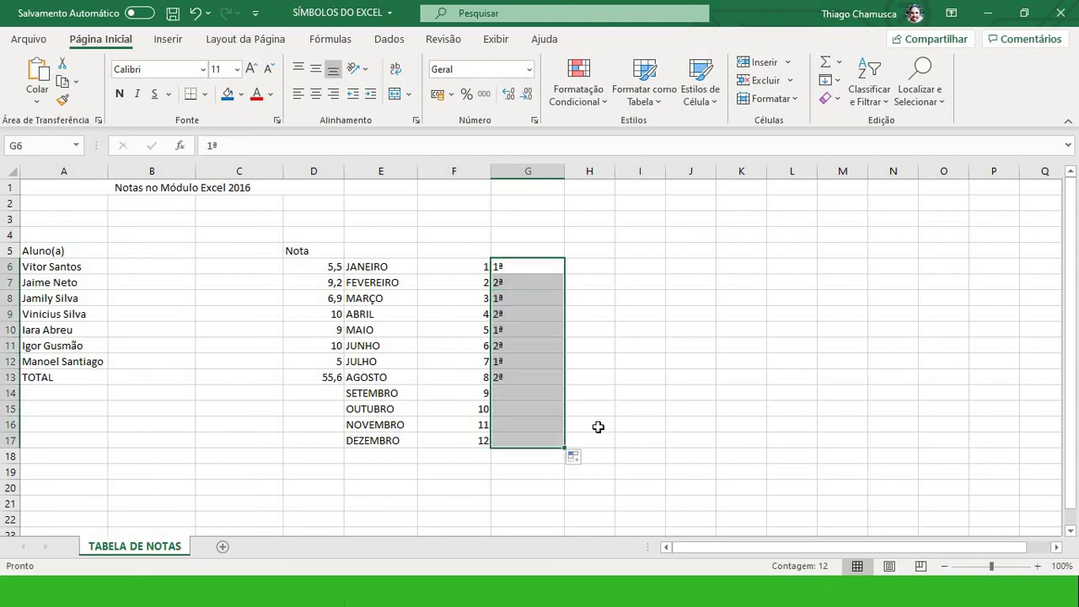
Step: Fill the 1ª value in G6 across row 6 to I6
{"action": "left_click", "coordinate": [539, 269]}
{"action": "mouse_move", "coordinate": [565, 275]}
{"action": "left_mouse_down"}
{"action": "mouse_move", "coordinate": [691, 273]}
{"action": "mouse_move", "coordinate": [561, 276]}
{"action": "left_mouse_up"}
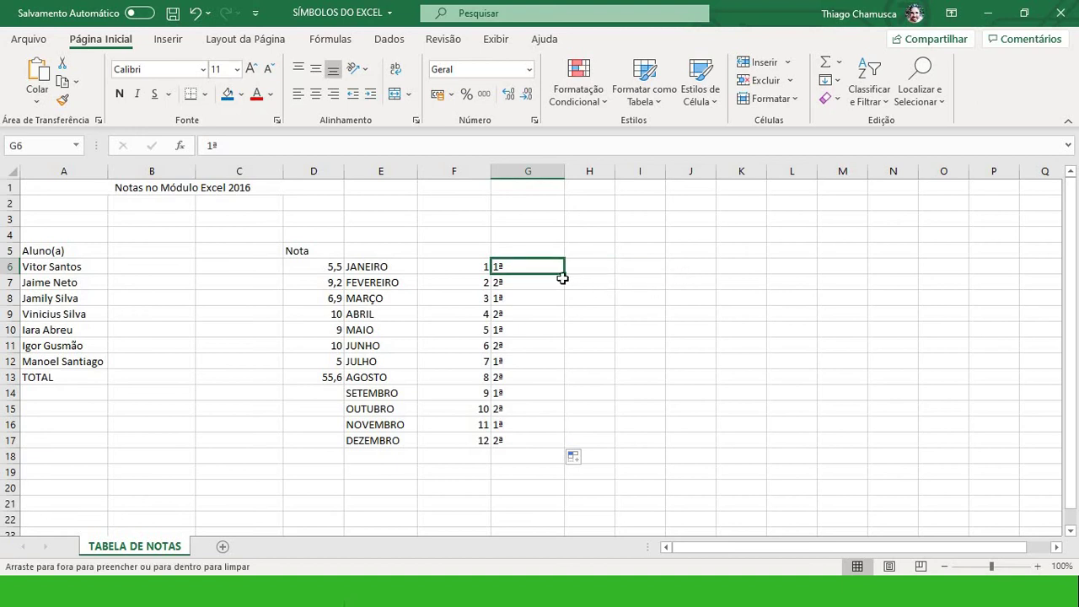
{"action": "key", "text": "Down"}
{"action": "key", "text": "Down"}
{"action": "key", "text": "Down"}
{"action": "left_click", "coordinate": [548, 267]}
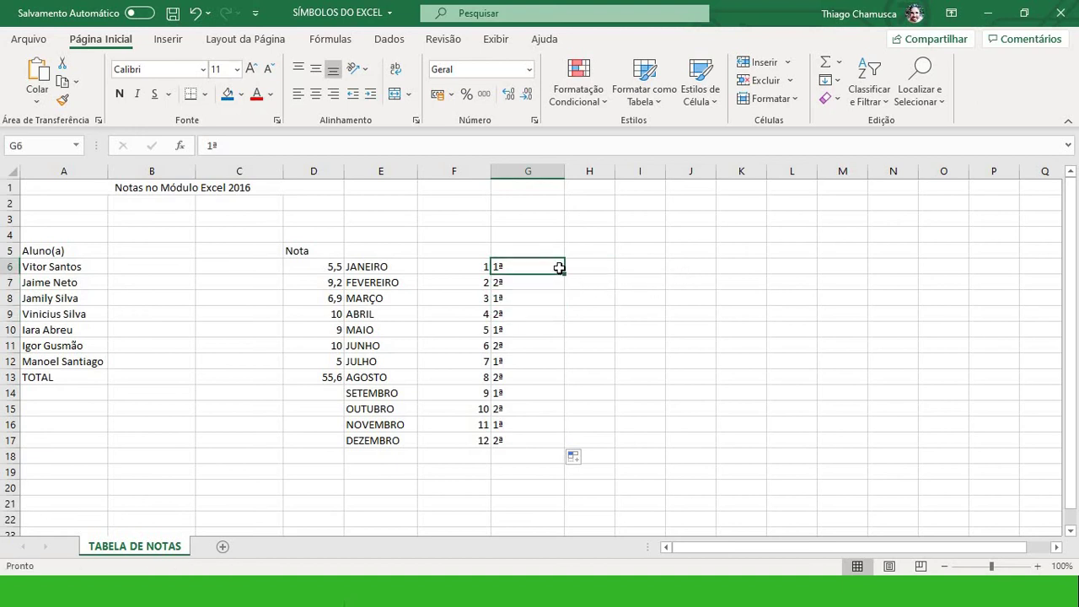
{"action": "left_click_drag", "start_coordinate": [564, 276], "coordinate": [670, 276]}
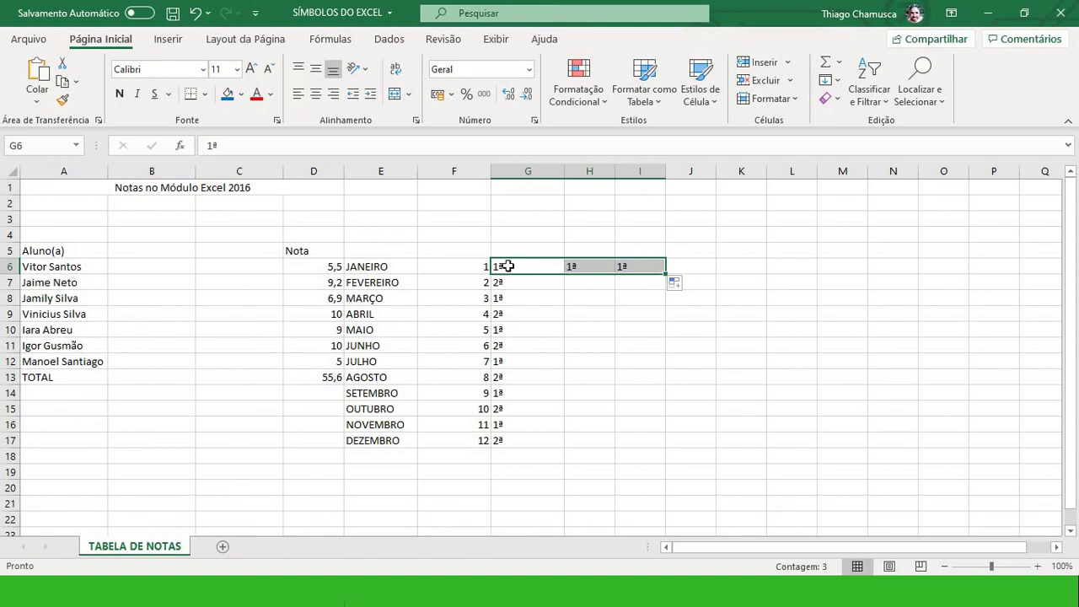
{"action": "left_click", "coordinate": [574, 296]}
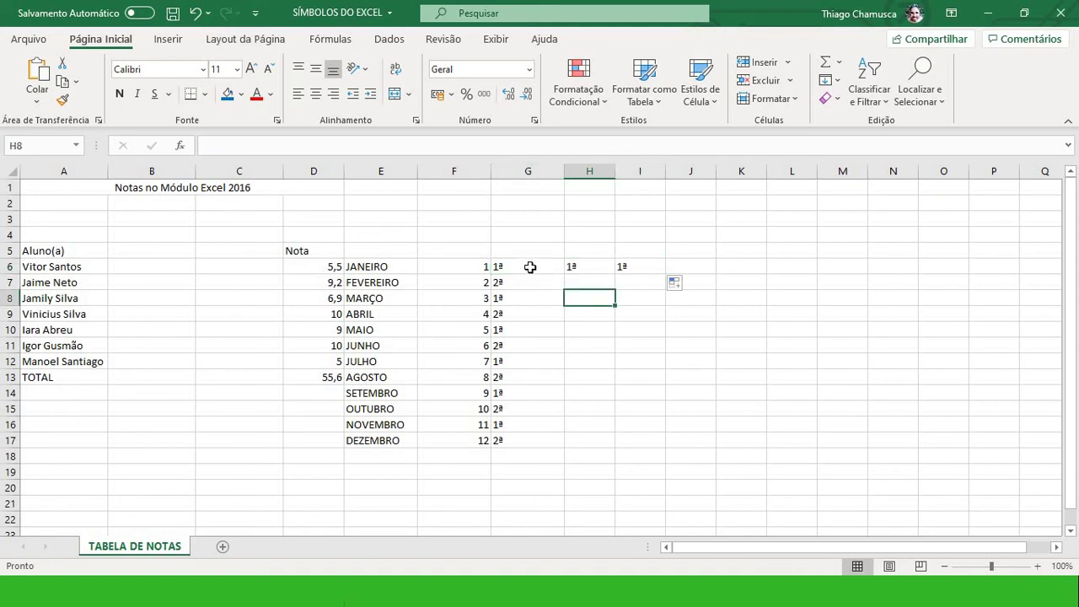
{"action": "left_click_drag", "start_coordinate": [531, 266], "coordinate": [595, 319]}
{"action": "left_click", "coordinate": [588, 345]}
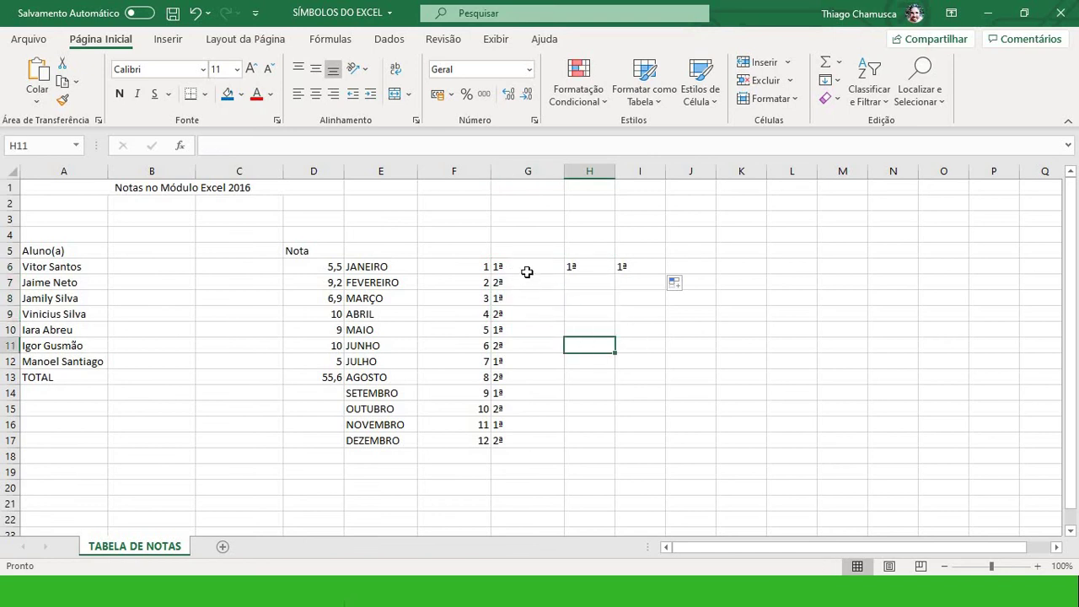
{"action": "left_click", "coordinate": [593, 284]}
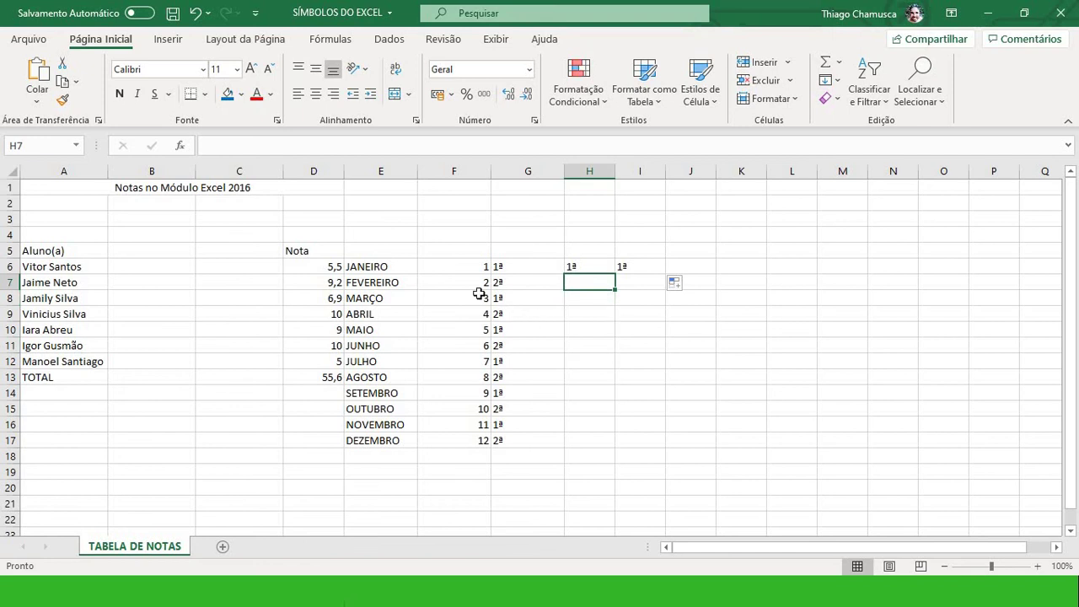
{"action": "left_click", "coordinate": [396, 238]}
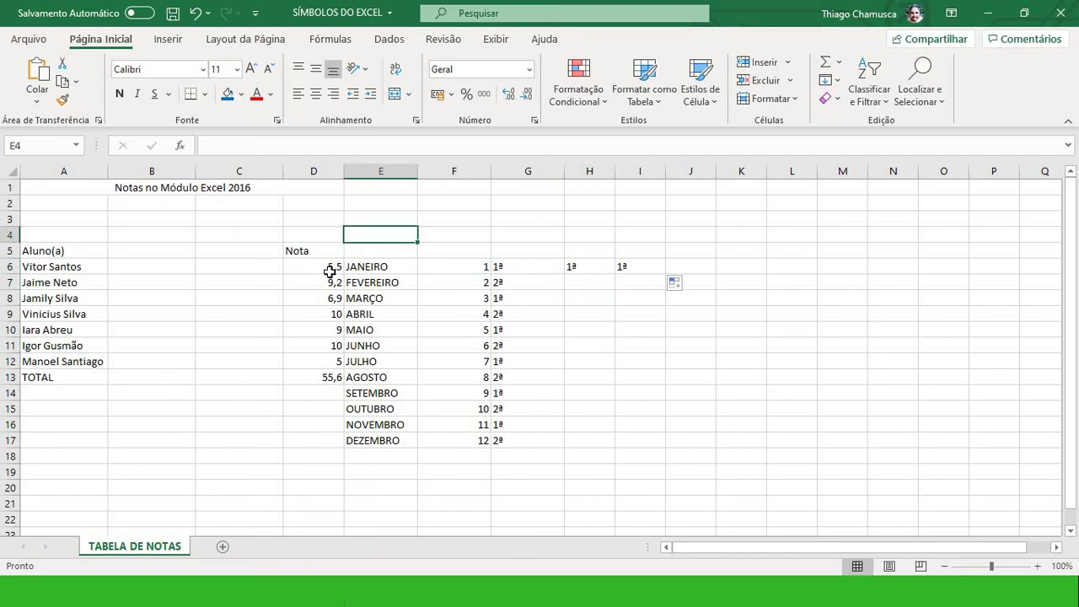
Step: Move the Nota heading from D5 to F2
{"action": "left_click", "coordinate": [297, 263]}
{"action": "left_click", "coordinate": [317, 239]}
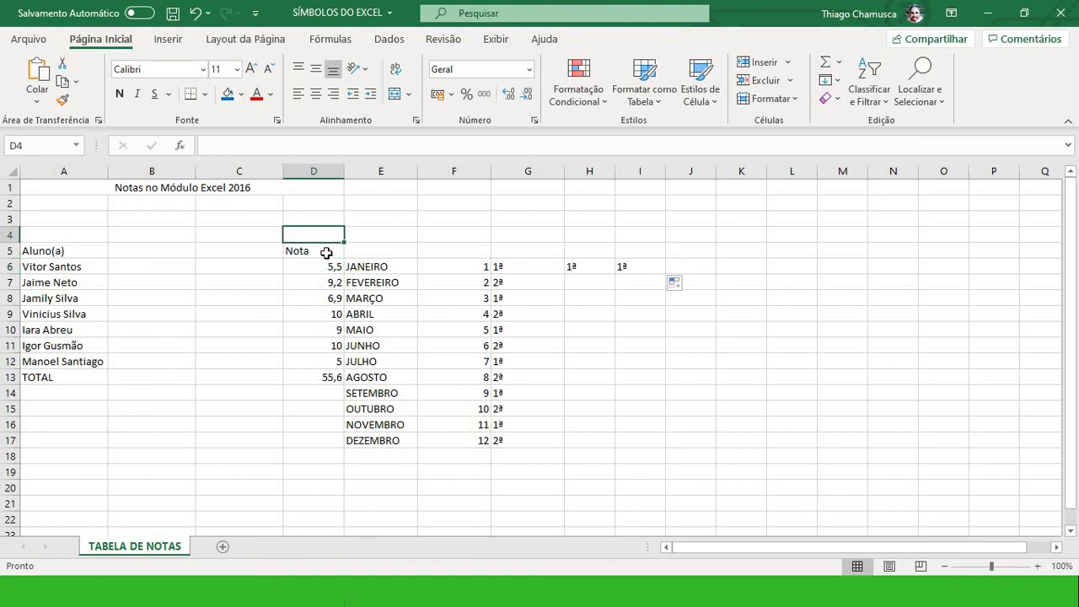
{"action": "left_click", "coordinate": [318, 253]}
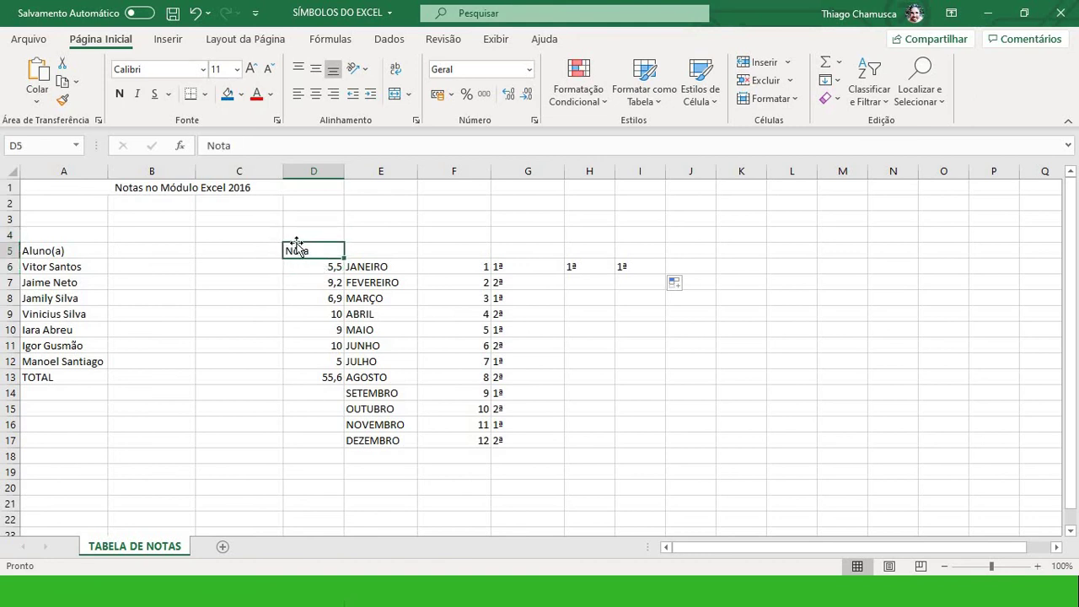
{"action": "left_click_drag", "start_coordinate": [320, 252], "coordinate": [434, 207]}
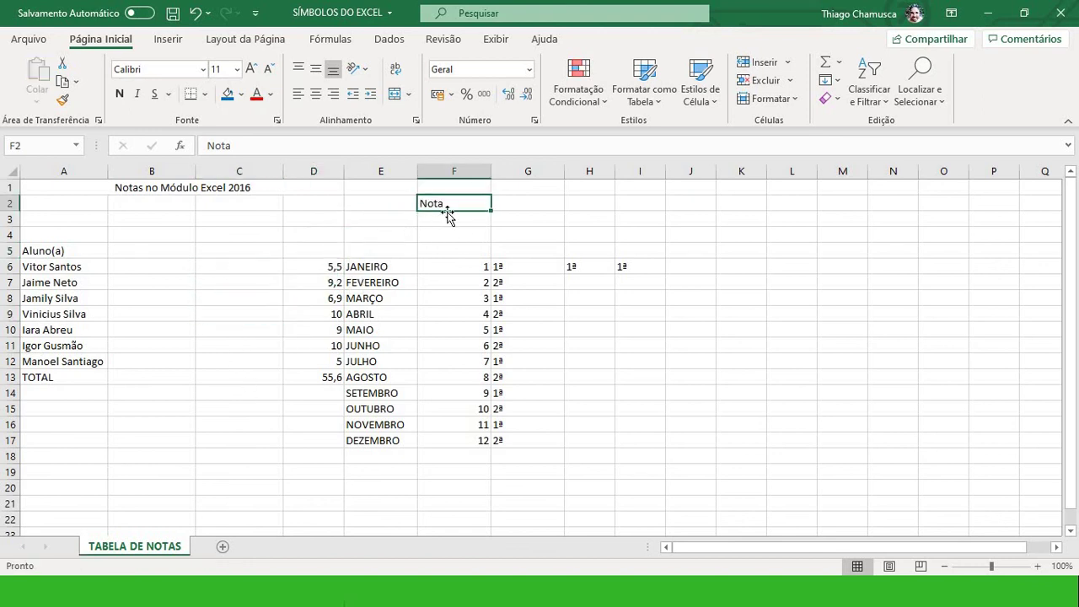
Step: Select the student list from the Aluno(a) heading down to TOTAL, range A5:A13
{"action": "left_click_drag", "start_coordinate": [93, 251], "coordinate": [80, 380]}
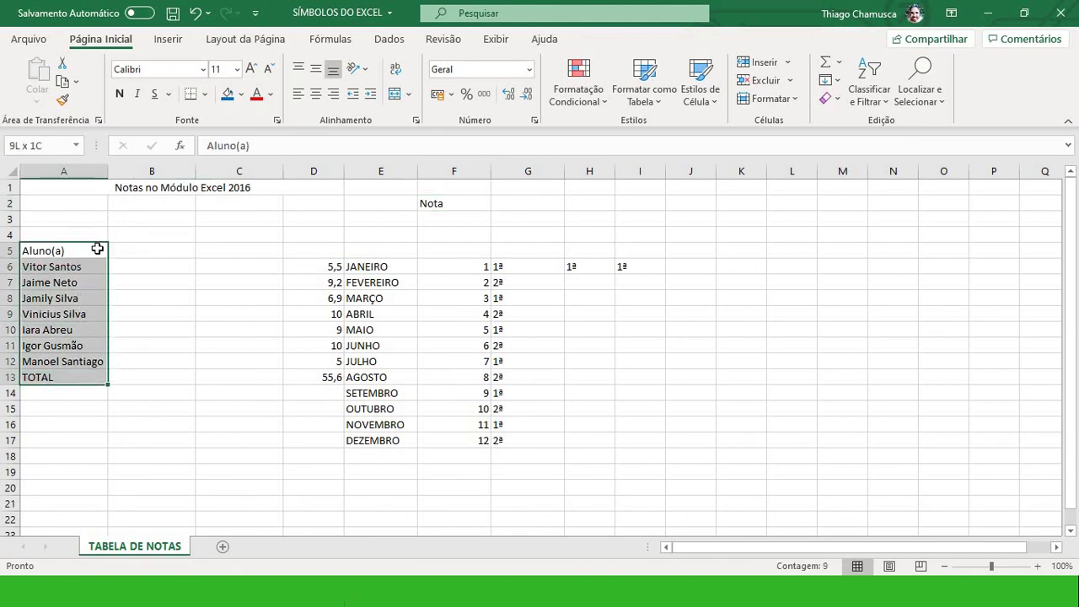
{"action": "left_click_drag", "start_coordinate": [98, 249], "coordinate": [89, 386]}
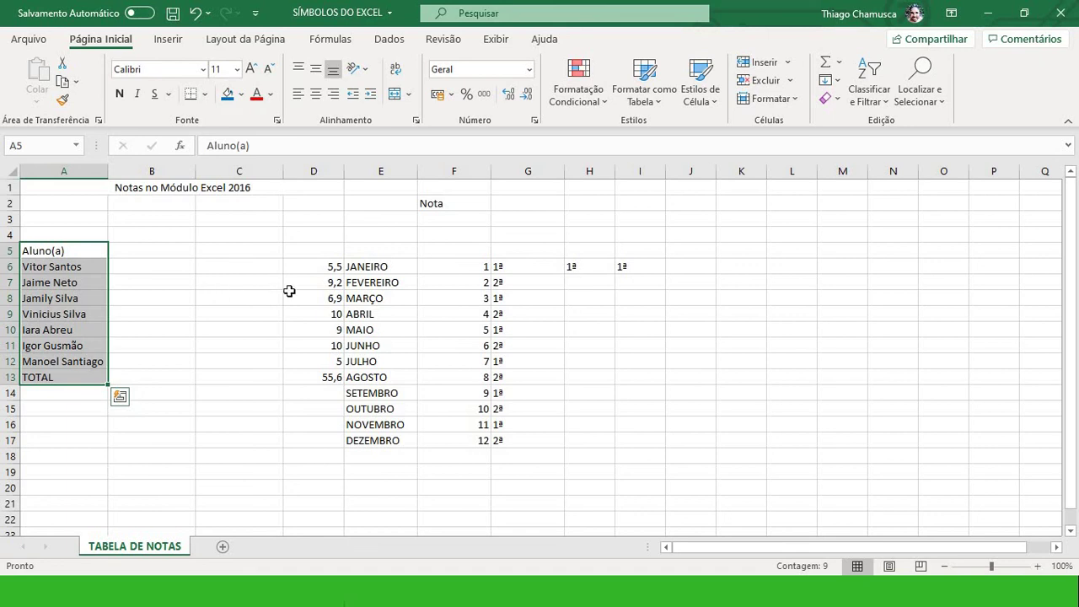
{"action": "left_click", "coordinate": [414, 264]}
{"action": "left_click", "coordinate": [308, 235]}
{"action": "left_click", "coordinate": [299, 279]}
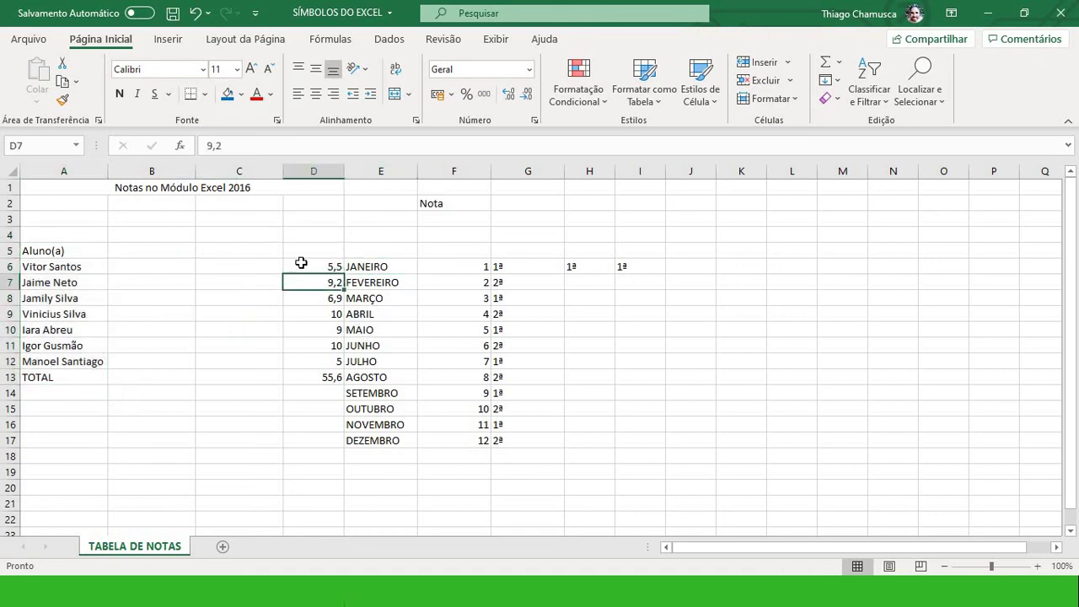
Step: Copy the grade 5,5 from D6 into the adjacent cell C6, keeping the original in place
{"action": "left_click", "coordinate": [312, 253]}
{"action": "mouse_move", "coordinate": [314, 260]}
{"action": "left_mouse_down"}
{"action": "mouse_move", "coordinate": [284, 279]}
{"action": "mouse_move", "coordinate": [306, 277]}
{"action": "mouse_move", "coordinate": [319, 254]}
{"action": "left_mouse_up"}
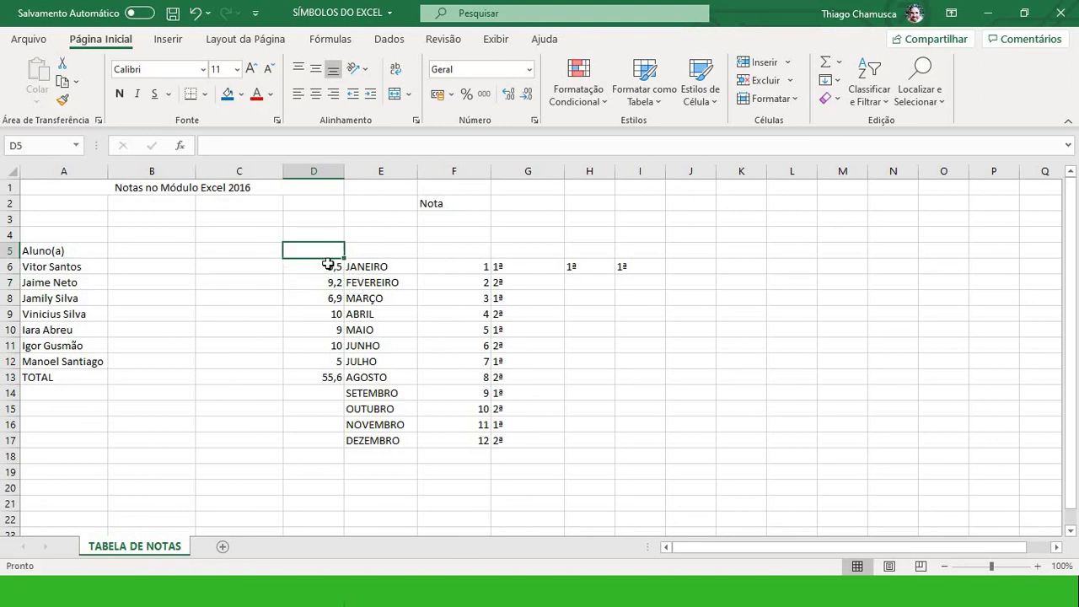
{"action": "left_click", "coordinate": [330, 266]}
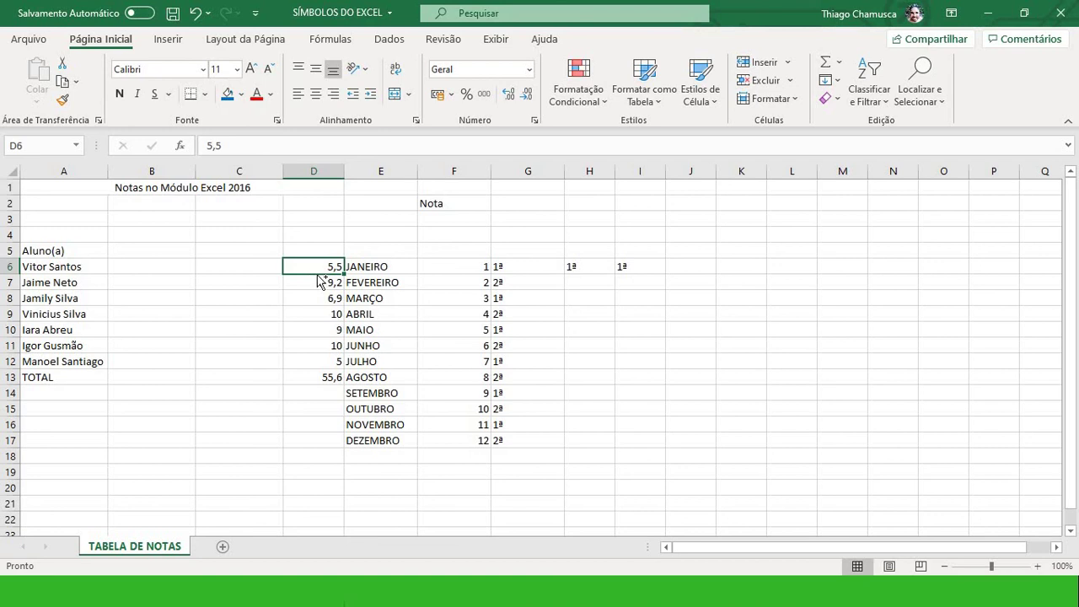
{"action": "left_click_drag", "start_coordinate": [321, 281], "coordinate": [274, 290]}
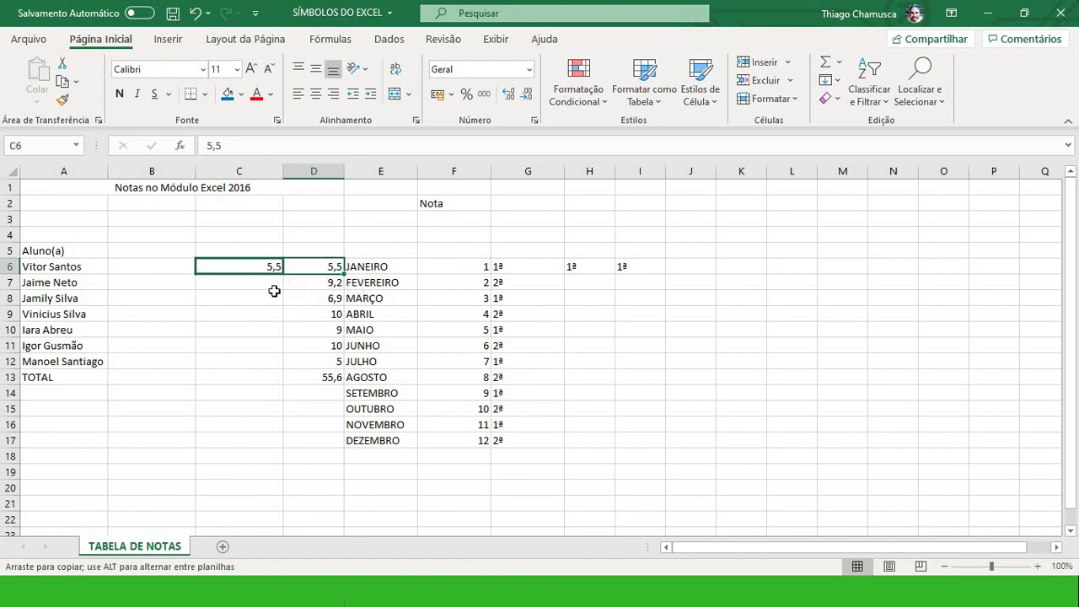
{"action": "left_click", "coordinate": [307, 299]}
{"action": "left_click", "coordinate": [312, 269]}
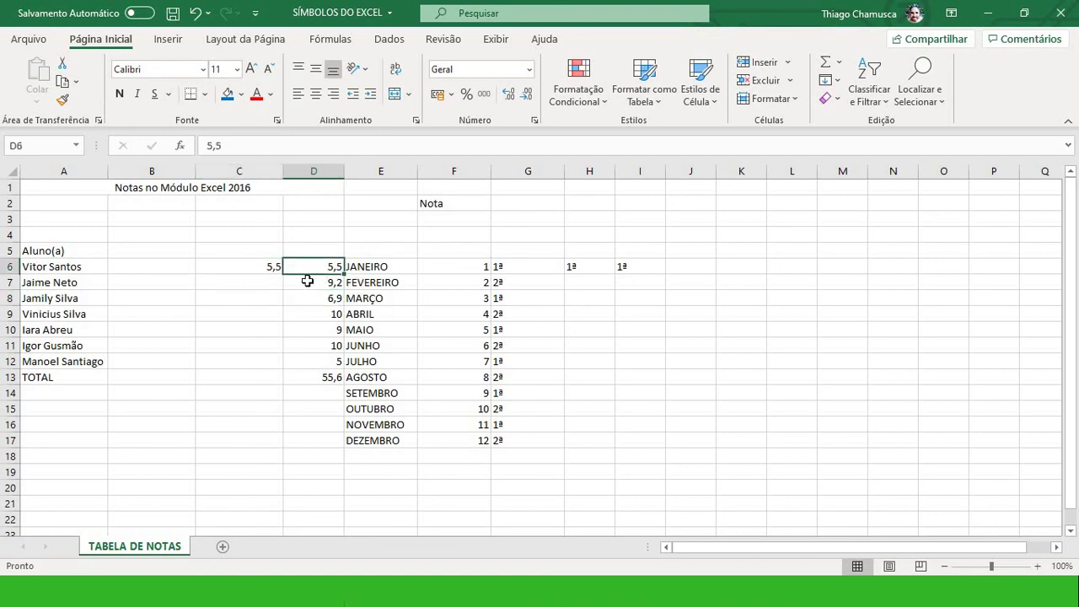
Step: Copy the student's name from A6 into B6, keeping the original in place
{"action": "left_click", "coordinate": [66, 267]}
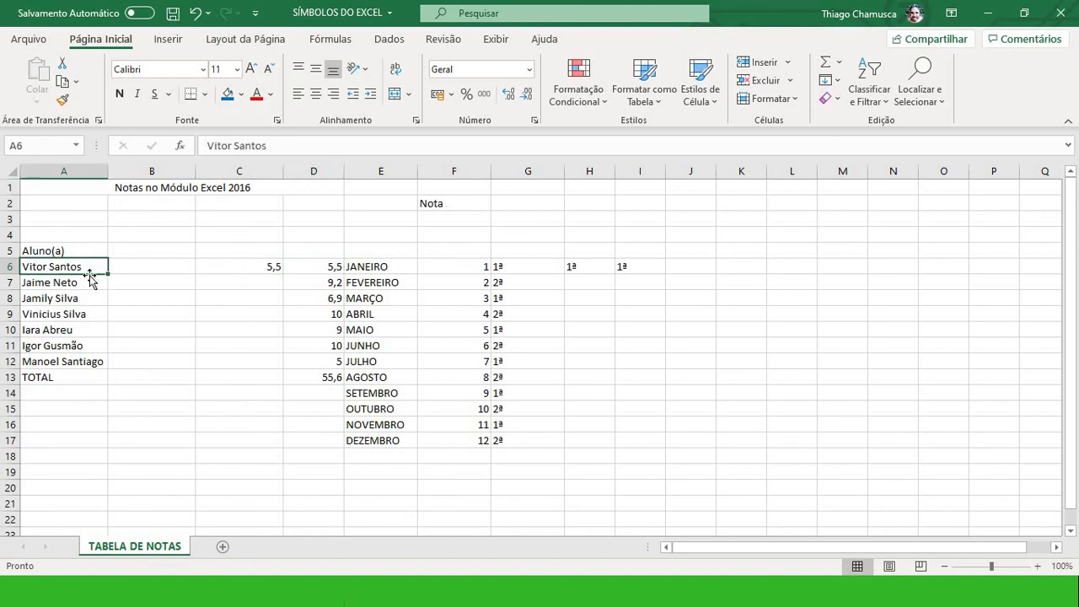
{"action": "left_click_drag", "start_coordinate": [93, 282], "coordinate": [142, 270]}
{"action": "left_click", "coordinate": [144, 282]}
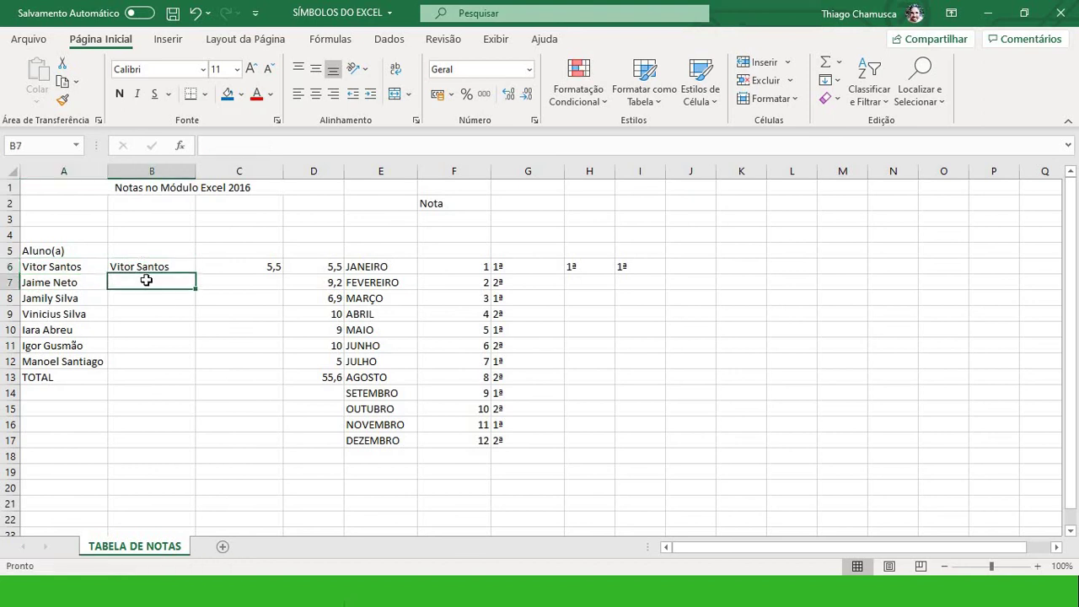
{"action": "left_click", "coordinate": [220, 235]}
{"action": "left_click", "coordinate": [176, 316]}
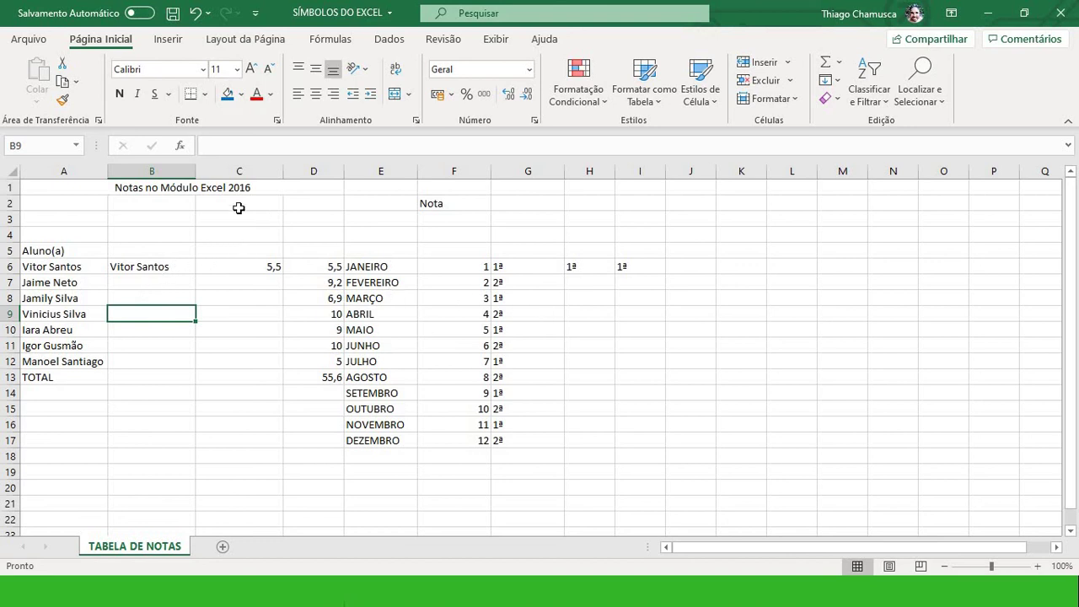
{"action": "left_click", "coordinate": [232, 238]}
{"action": "left_click", "coordinate": [114, 221]}
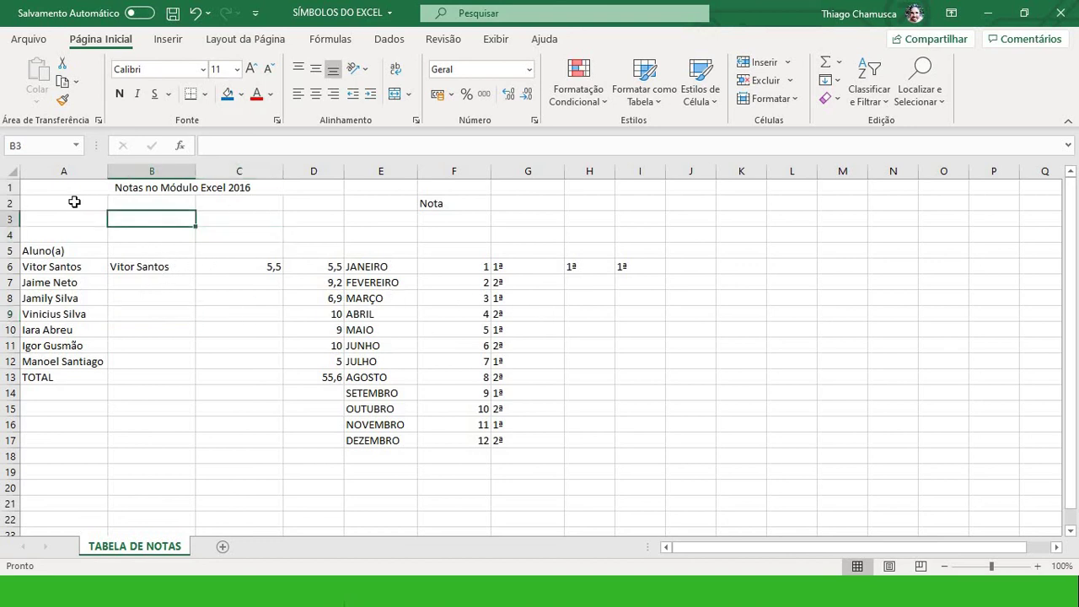
{"action": "left_click", "coordinate": [74, 217]}
{"action": "left_click", "coordinate": [213, 247]}
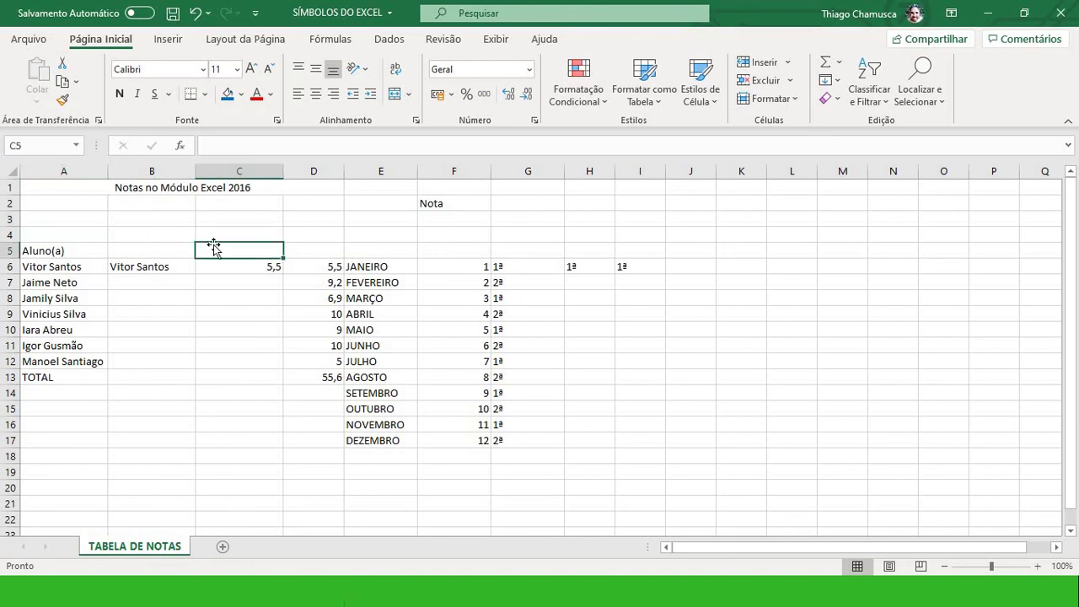